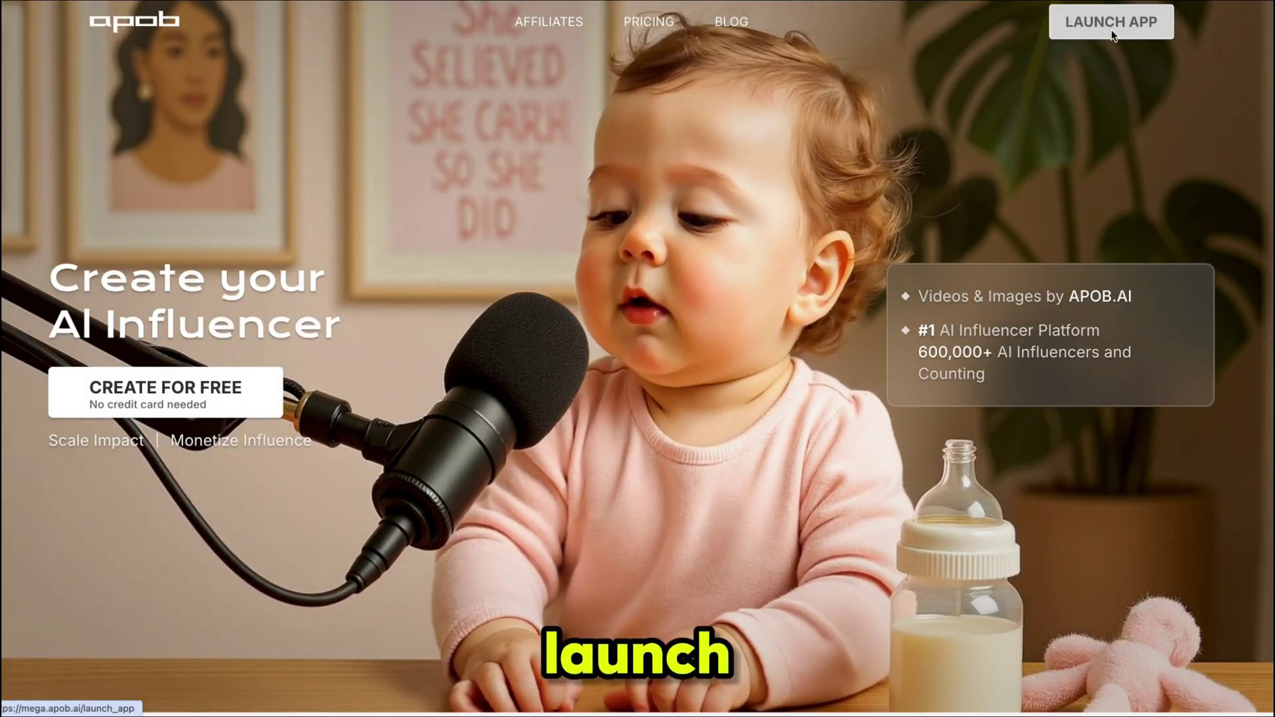
- Launch the app and browse the Community Model and Community Content grids on the dashboard
{"action": "left_click", "coordinate": [1110, 30]}
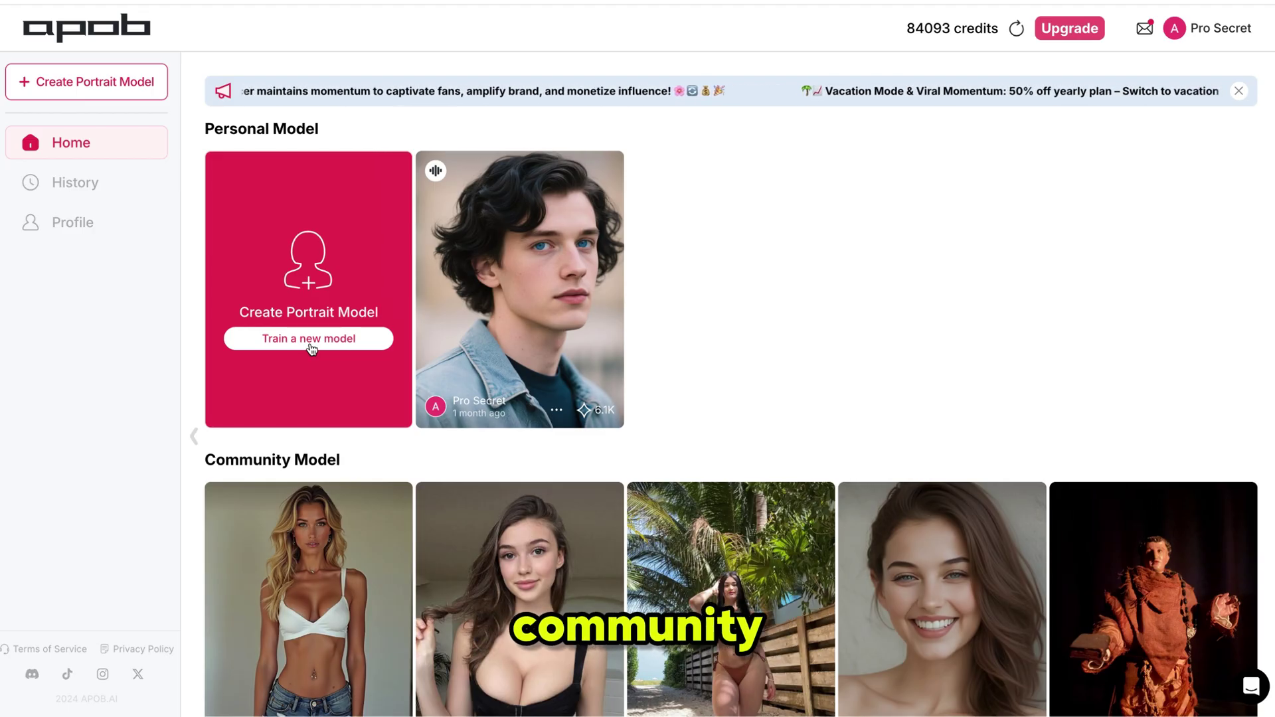
{"action": "scroll", "coordinate": [464, 504], "scroll_direction": "down", "scroll_amount": 5}
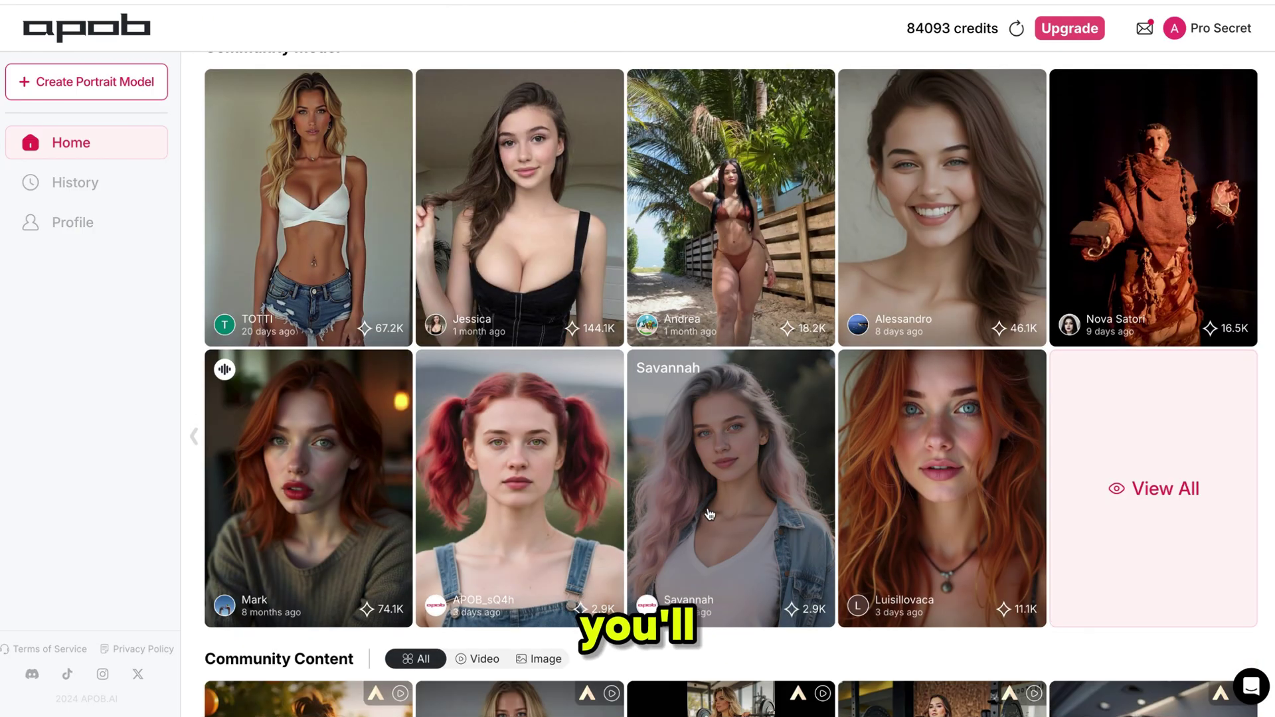
{"action": "scroll", "coordinate": [709, 513], "scroll_direction": "down", "scroll_amount": 10}
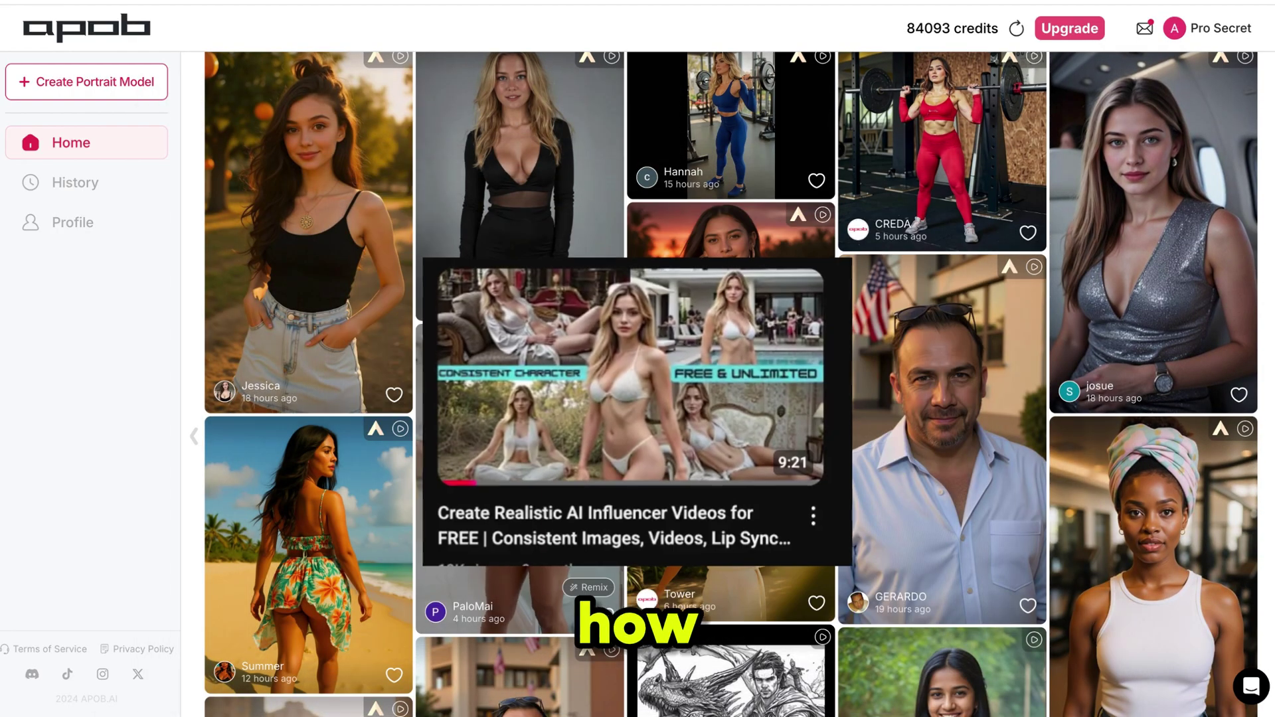
{"action": "scroll", "coordinate": [508, 521], "scroll_direction": "up", "scroll_amount": 15}
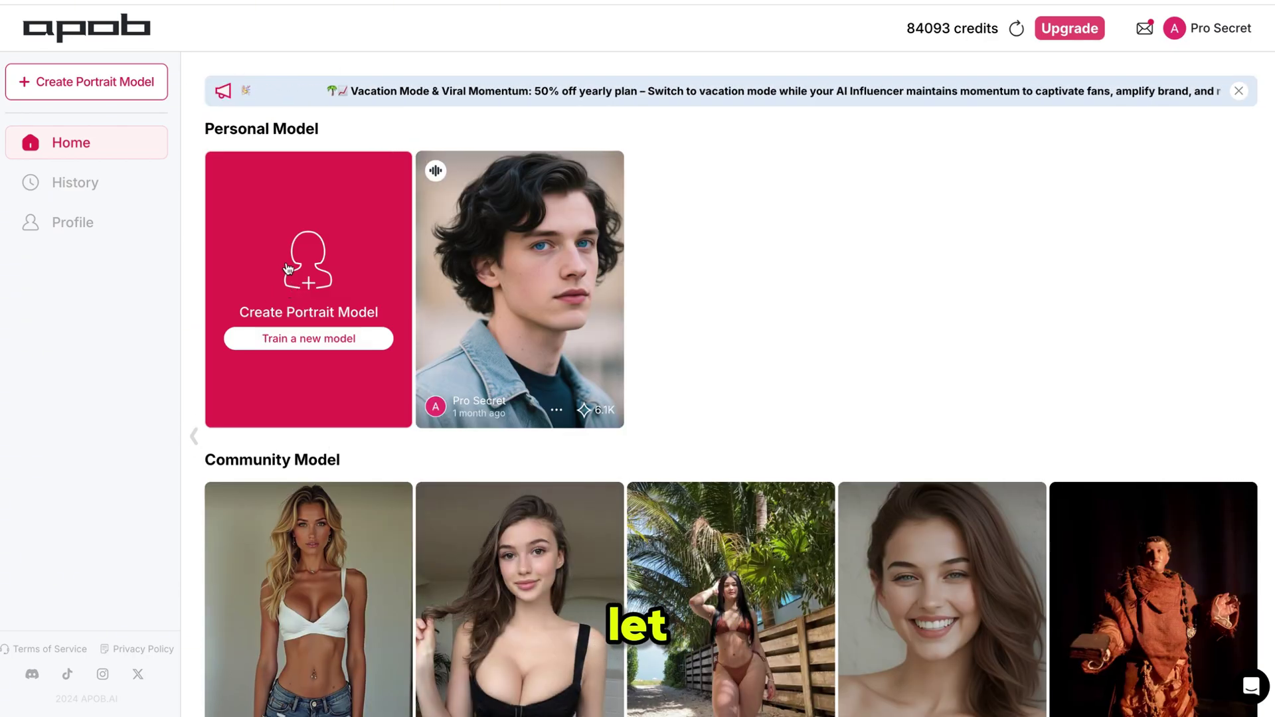
- Start a new model in the AI influencer generator as a 20-year-old British woman
{"action": "left_click", "coordinate": [310, 340]}
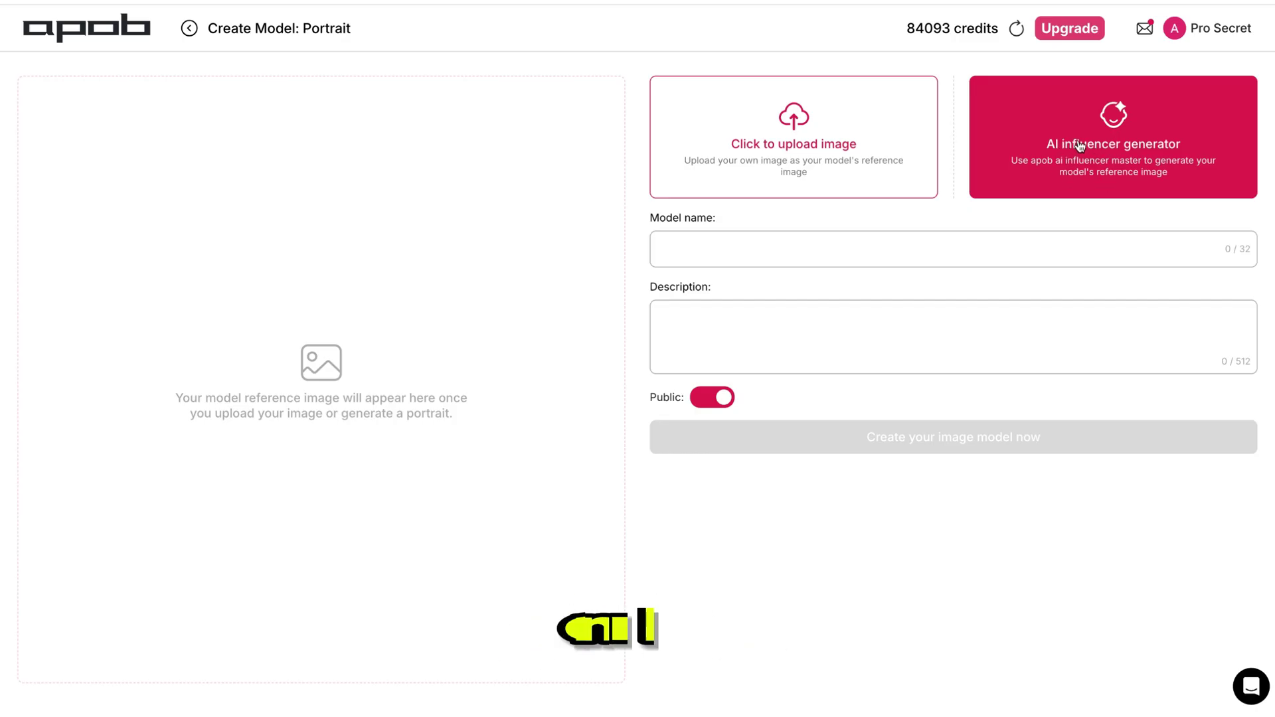
{"action": "left_click", "coordinate": [1114, 123]}
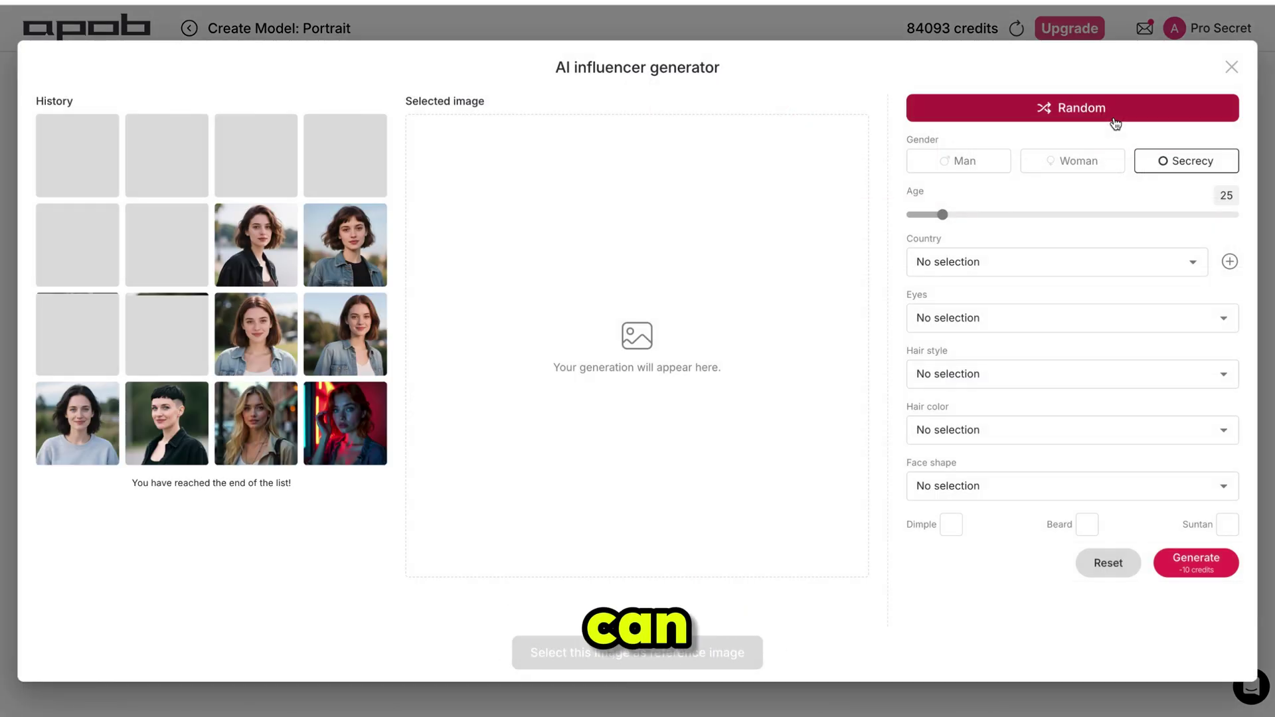
{"action": "left_click", "coordinate": [1092, 161]}
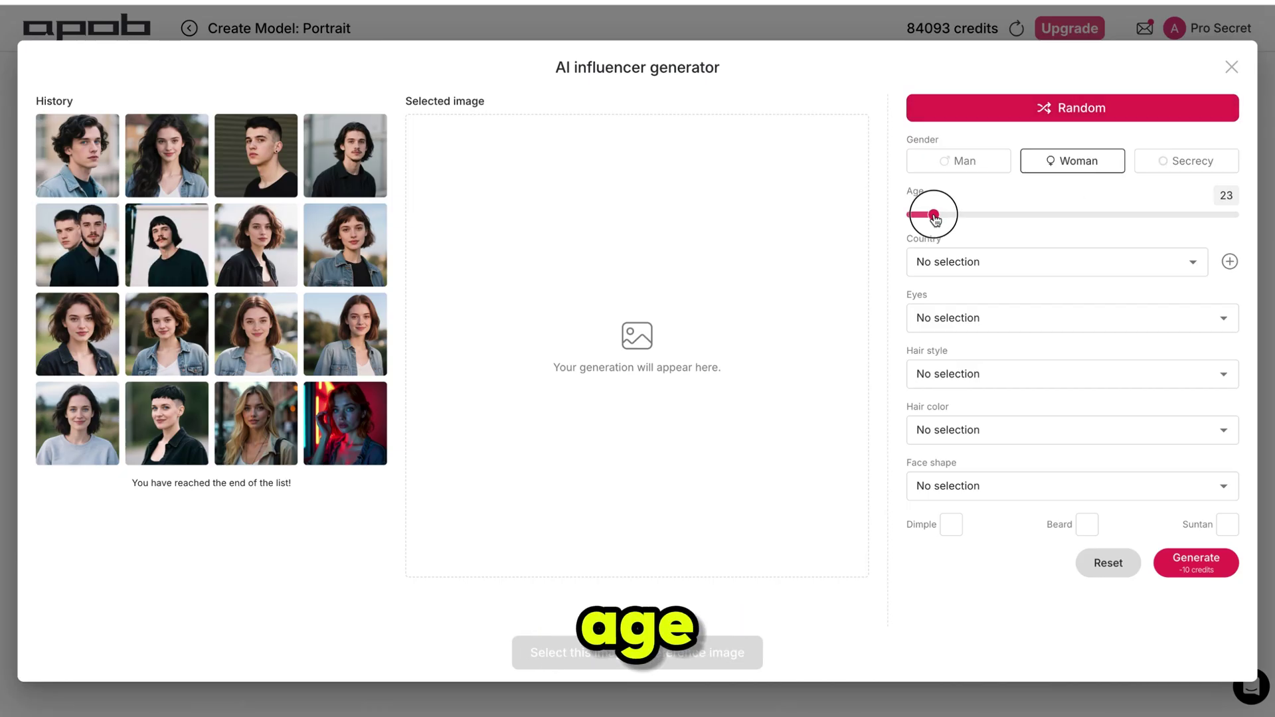
{"action": "left_click", "coordinate": [1081, 264]}
{"action": "left_click", "coordinate": [926, 216]}
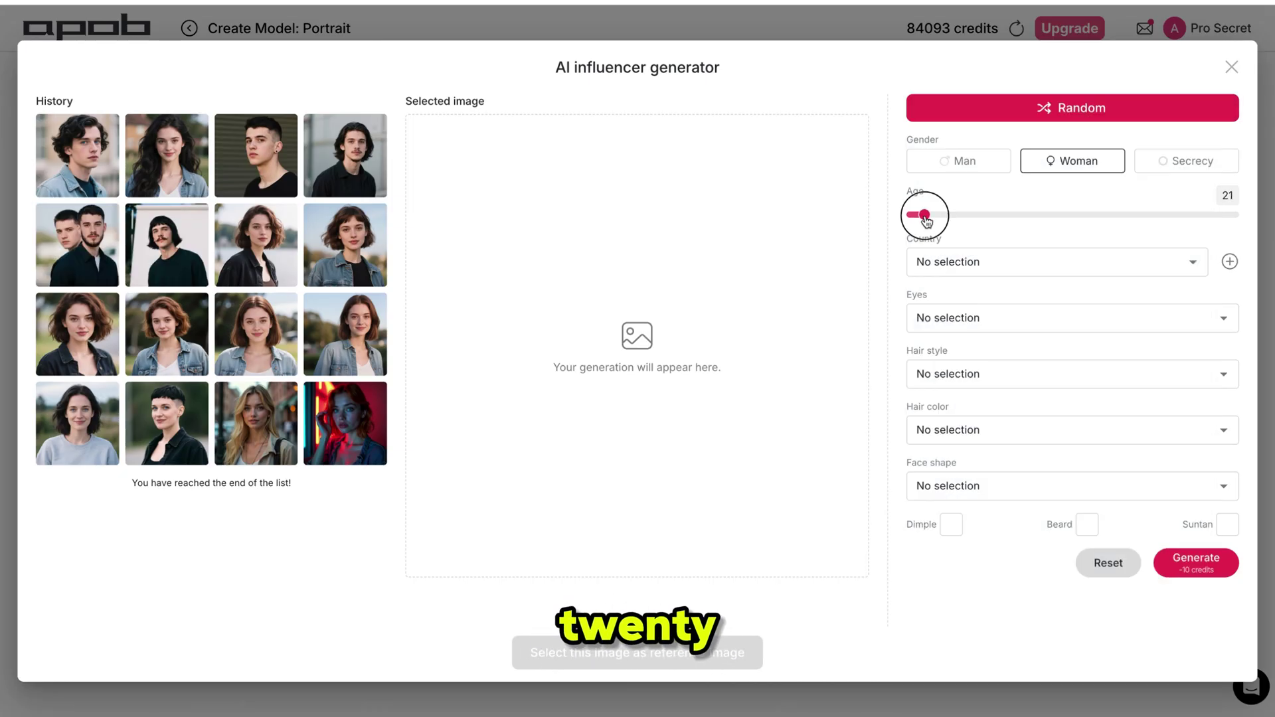
{"action": "left_click", "coordinate": [989, 270]}
{"action": "scroll", "coordinate": [967, 379], "scroll_direction": "down", "scroll_amount": 3}
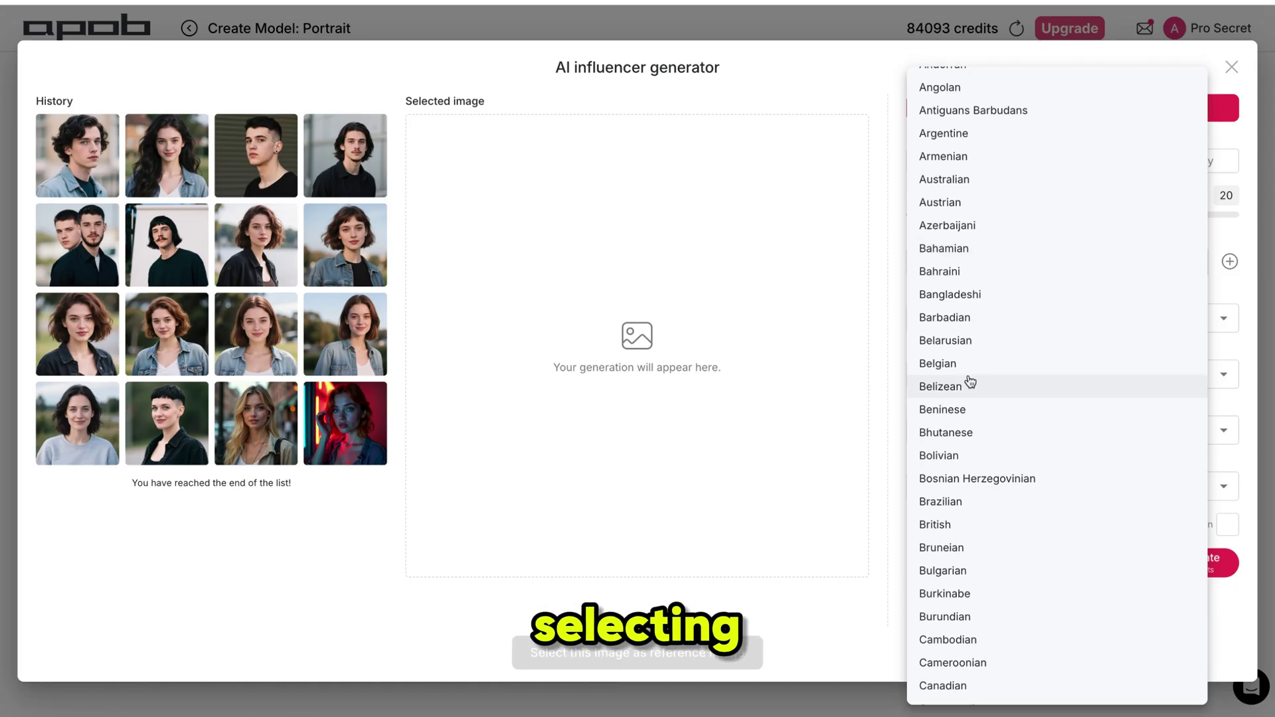
{"action": "scroll", "coordinate": [969, 380], "scroll_direction": "down", "scroll_amount": 1}
{"action": "left_click", "coordinate": [969, 380]}
- Give her brown eyes, long straight chocolate hair and a pear face, then generate the portrait
{"action": "left_click", "coordinate": [969, 320]}
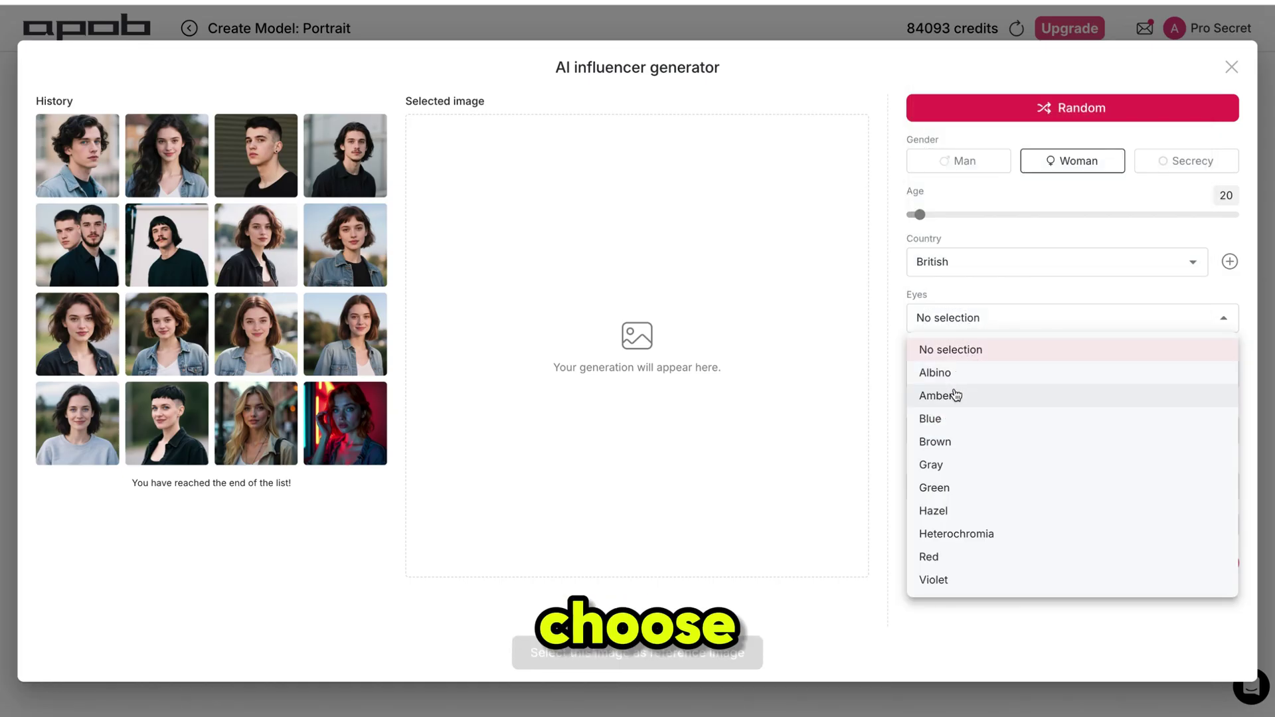
{"action": "left_click", "coordinate": [954, 443]}
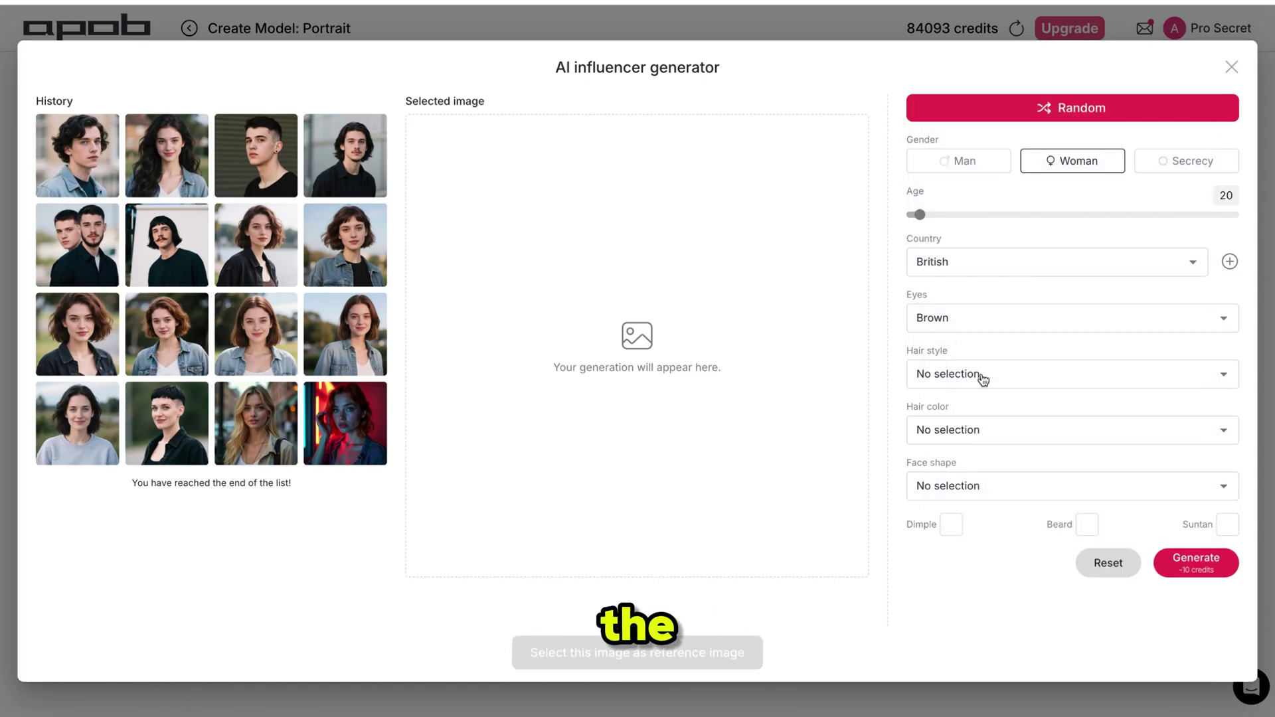
{"action": "left_click", "coordinate": [979, 376]}
{"action": "scroll", "coordinate": [966, 384], "scroll_direction": "down", "scroll_amount": 10}
{"action": "scroll", "coordinate": [968, 381], "scroll_direction": "down", "scroll_amount": 3}
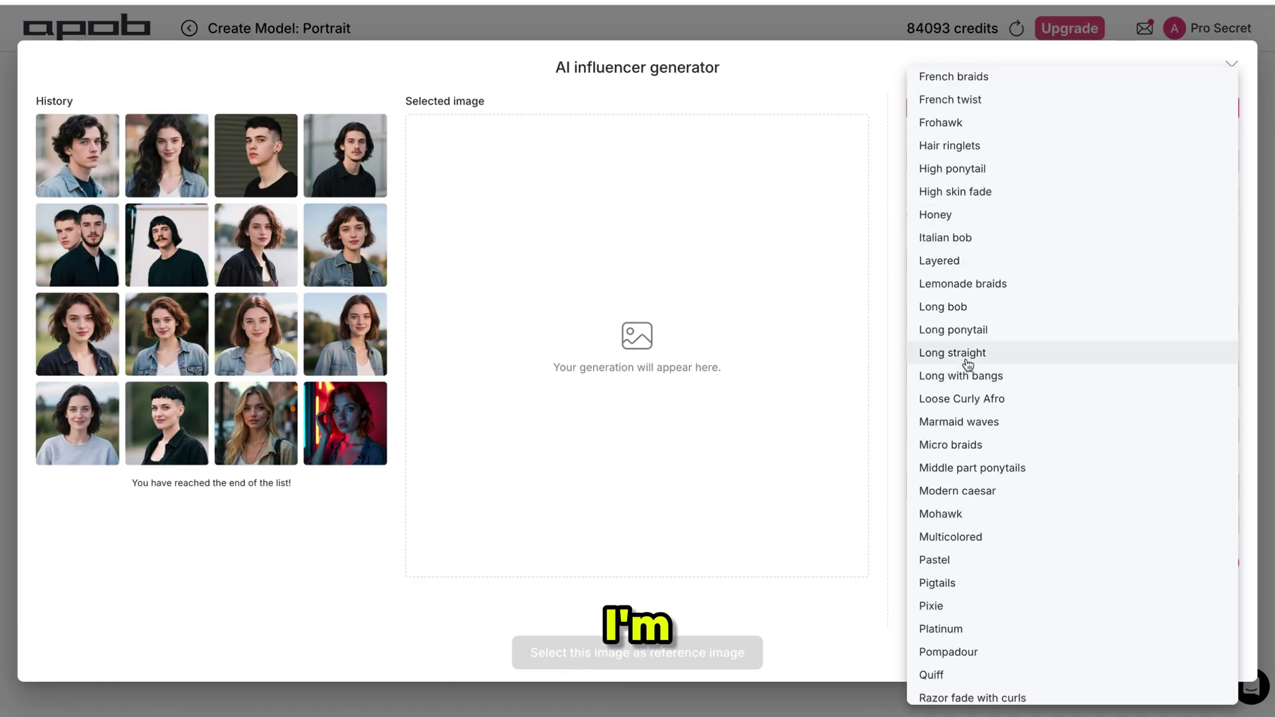
{"action": "left_click", "coordinate": [968, 359]}
{"action": "left_click", "coordinate": [958, 431]}
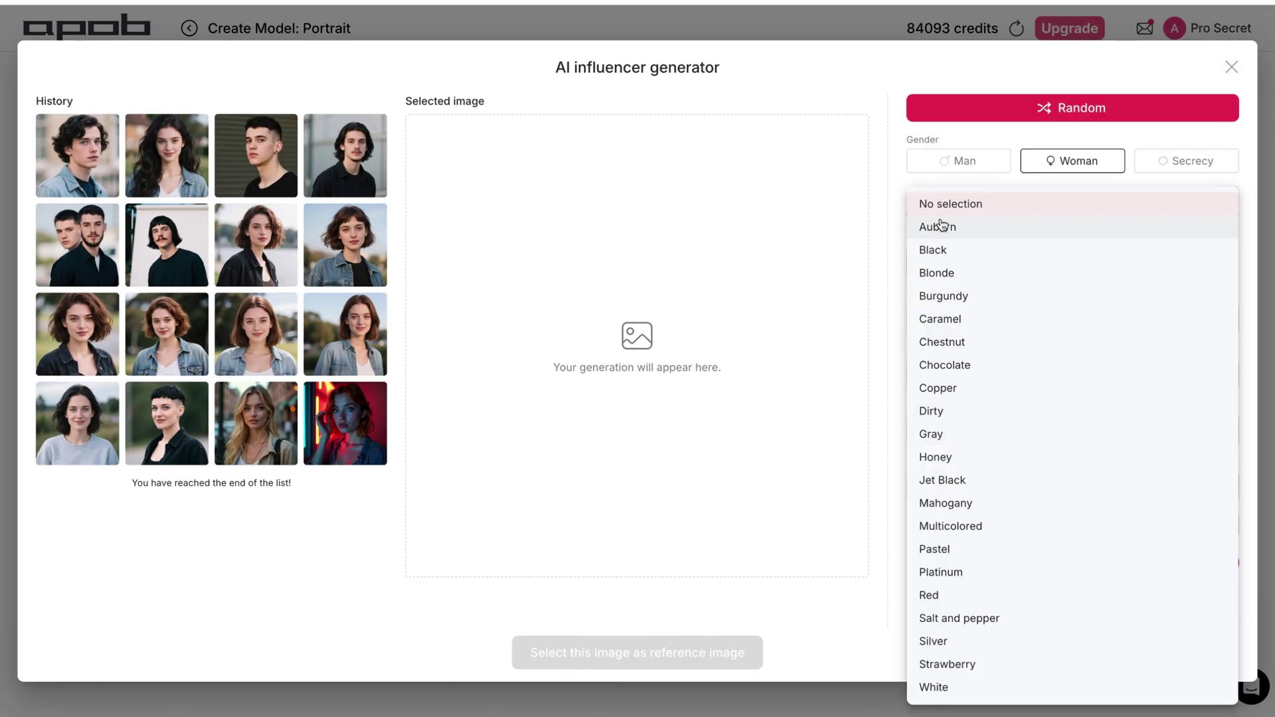
{"action": "left_click", "coordinate": [956, 365]}
{"action": "left_click", "coordinate": [962, 490]}
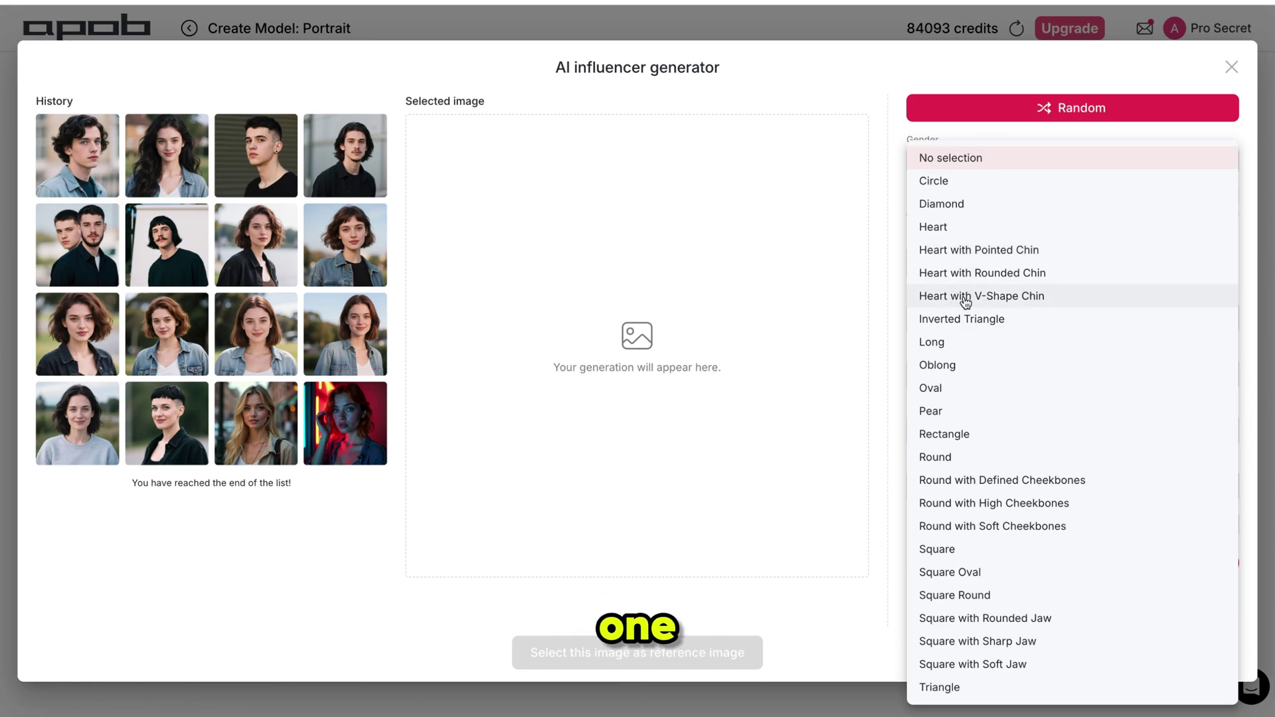
{"action": "left_click", "coordinate": [936, 412]}
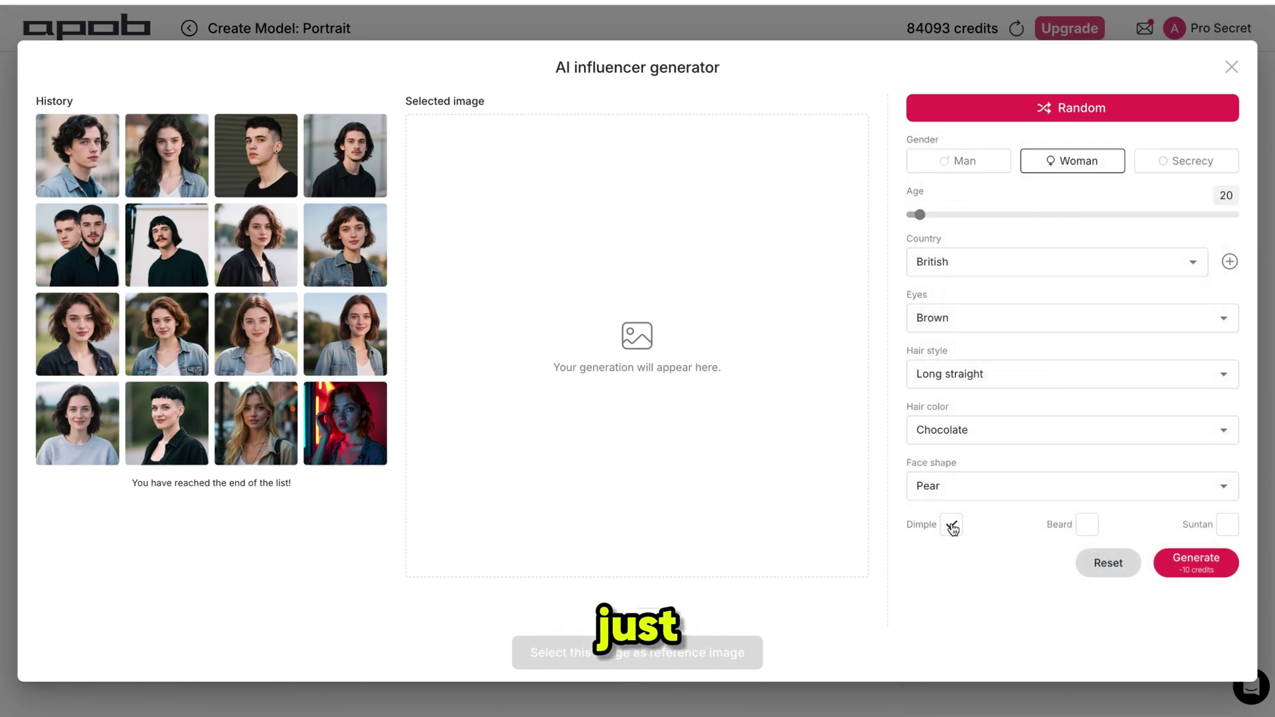
{"action": "left_click", "coordinate": [1195, 560]}
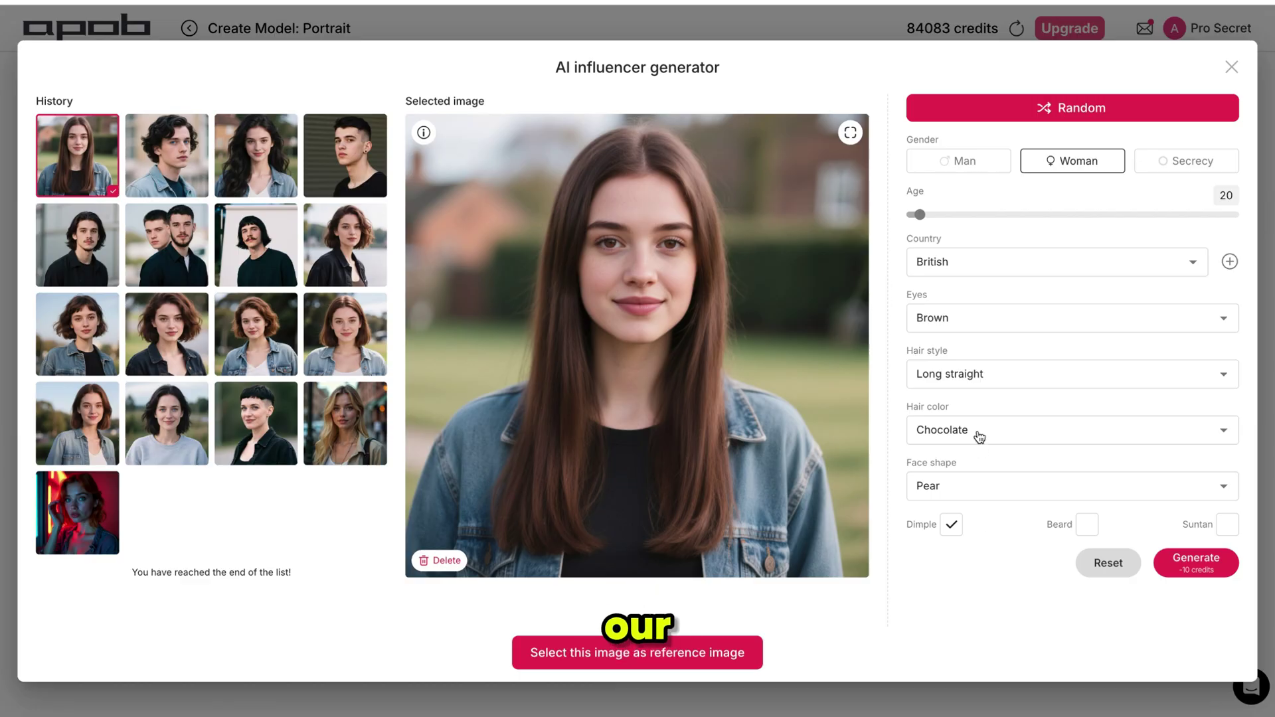
- Change the country to Azerbaijani, regenerate, and set the new white T-shirt portrait as reference image
{"action": "left_click", "coordinate": [954, 272]}
{"action": "left_click", "coordinate": [946, 359]}
{"action": "left_click", "coordinate": [1192, 561]}
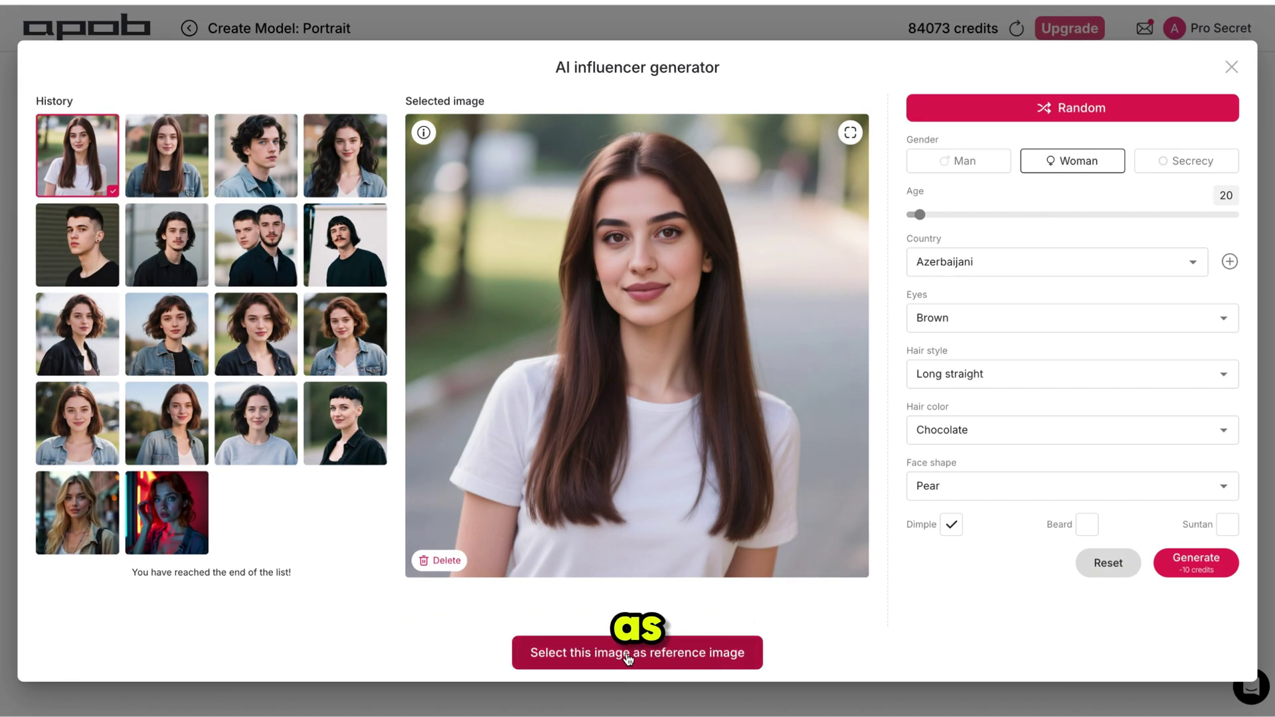
{"action": "left_click", "coordinate": [651, 657]}
- Name the model 'Jassica', give it the description 'AI Influencer', and create it
{"action": "left_click", "coordinate": [742, 254]}
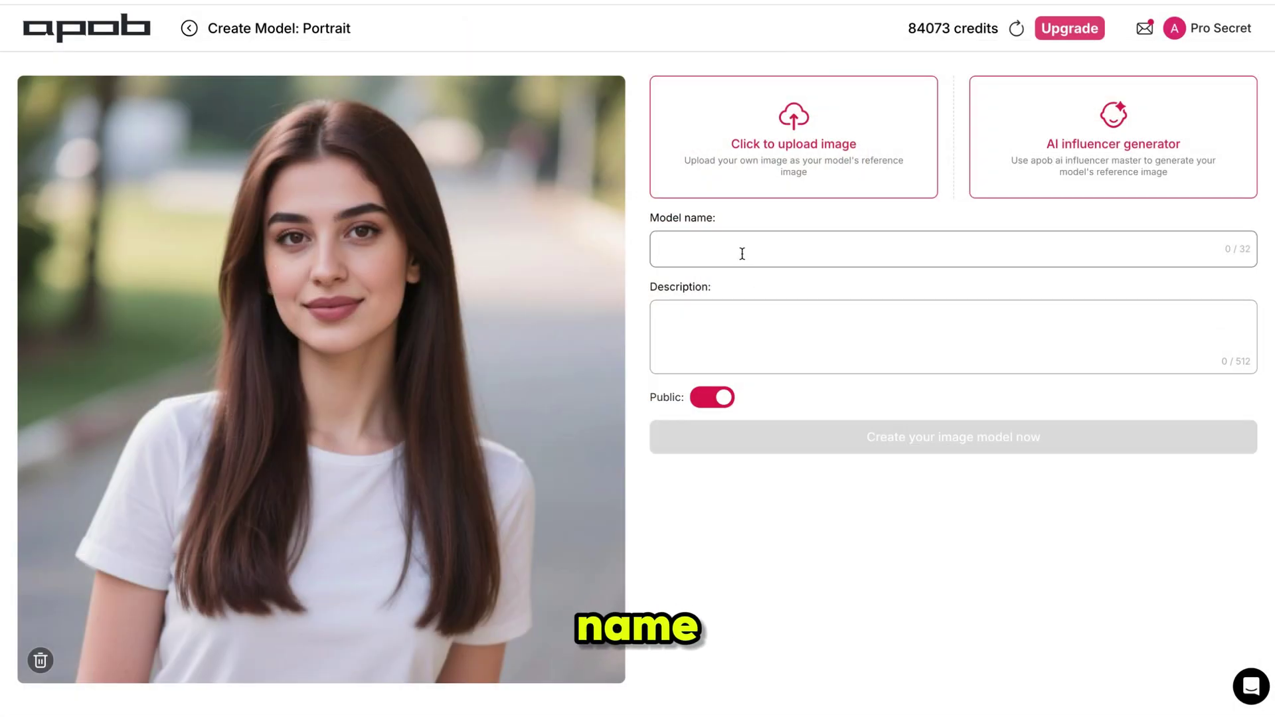
{"action": "type", "text": "Jorj"}
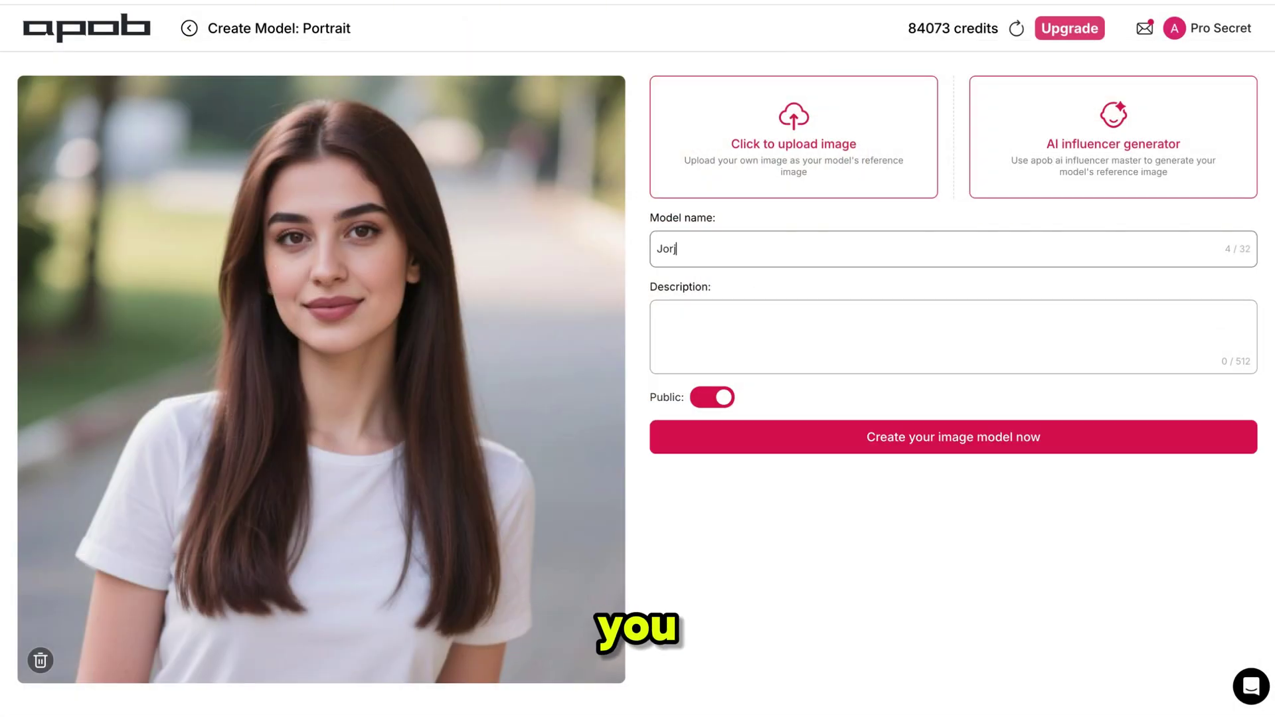
{"action": "key", "text": "BackSpace"}
{"action": "key", "text": "BackSpace"}
{"action": "key", "text": "BackSpace"}
{"action": "key", "text": "BackSpace"}
{"action": "type", "text": "Jassica"}
{"action": "key", "text": "Tab"}
{"action": "type", "text": "AI"}
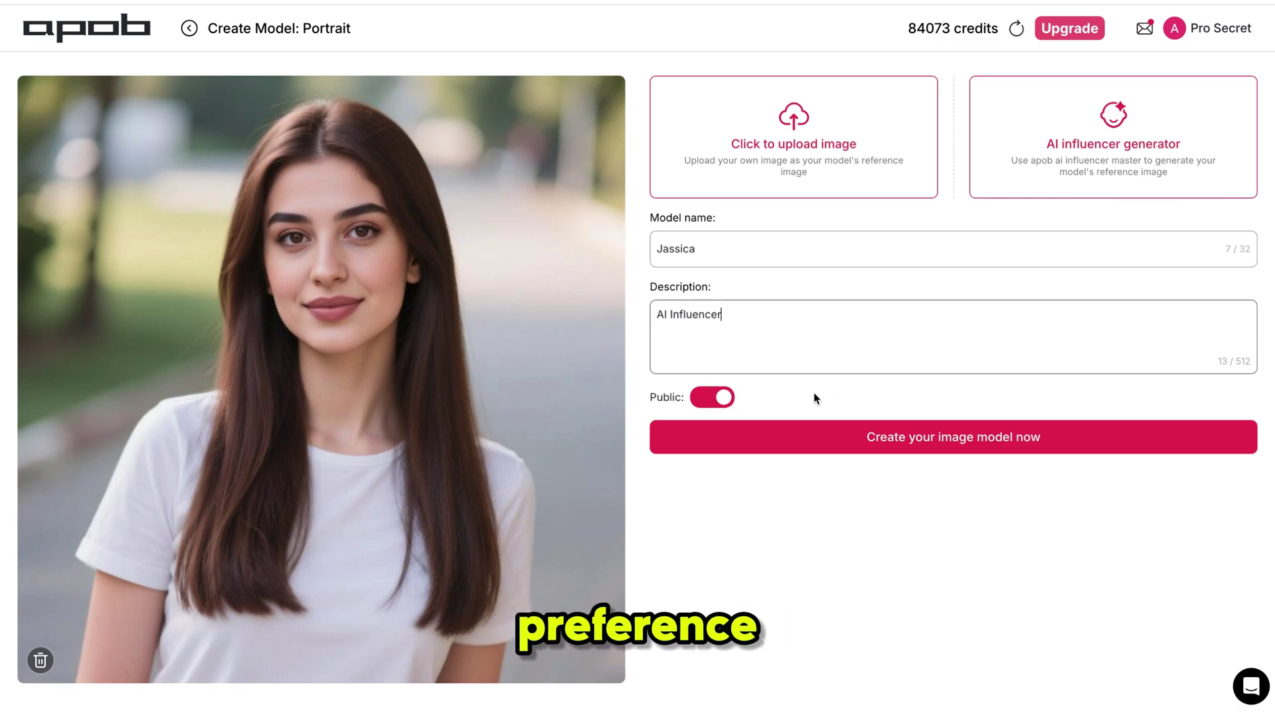
{"action": "left_click", "coordinate": [932, 451]}
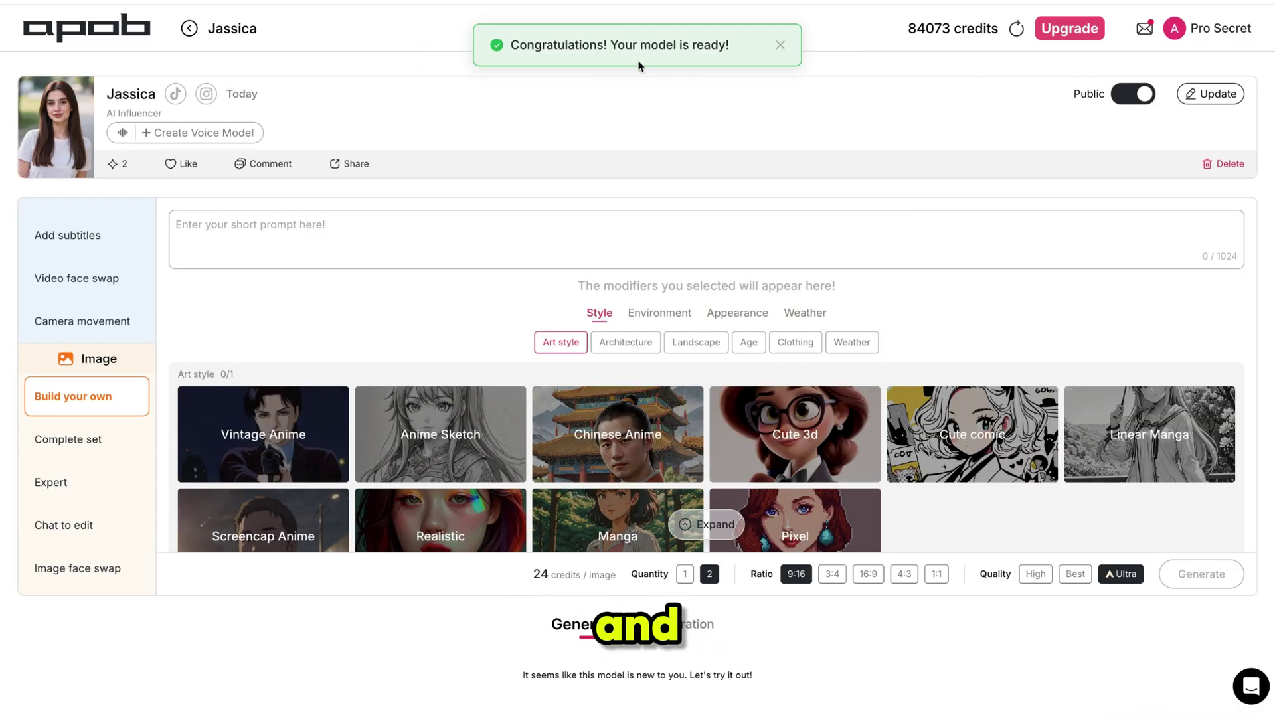
{"action": "scroll", "coordinate": [87, 279], "scroll_direction": "up", "scroll_amount": 4}
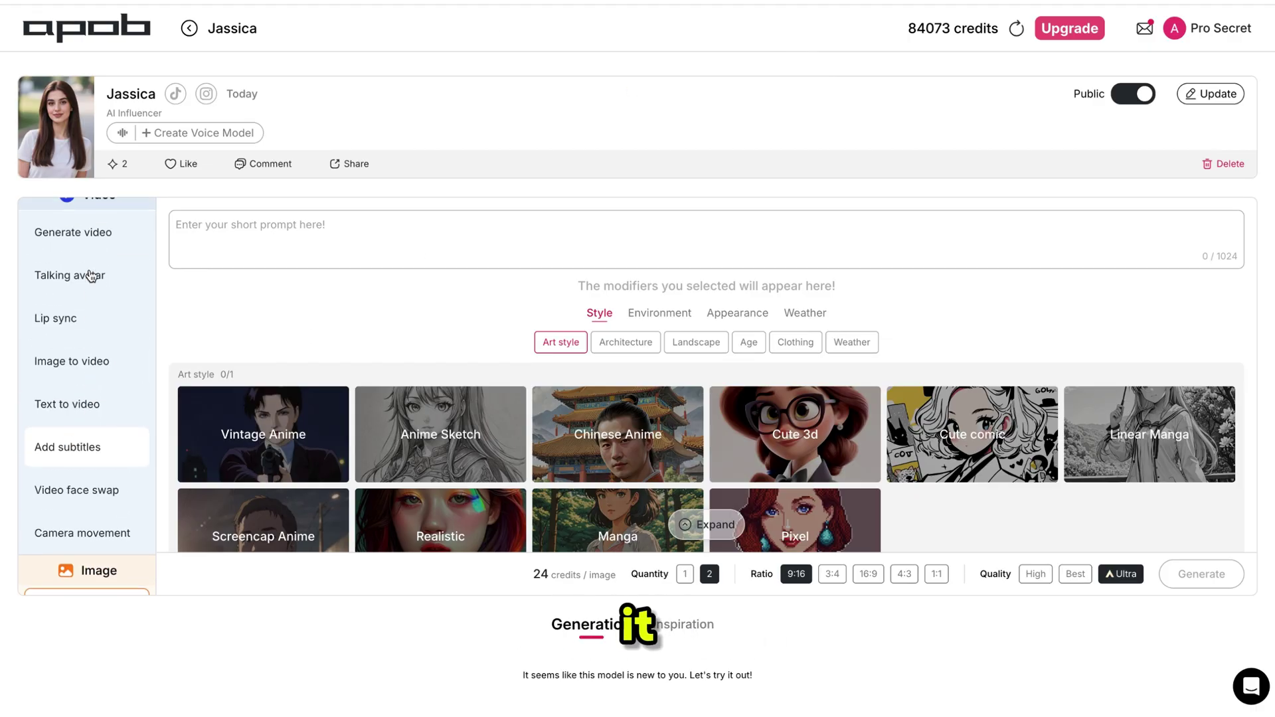
{"action": "scroll", "coordinate": [91, 275], "scroll_direction": "down", "scroll_amount": 3}
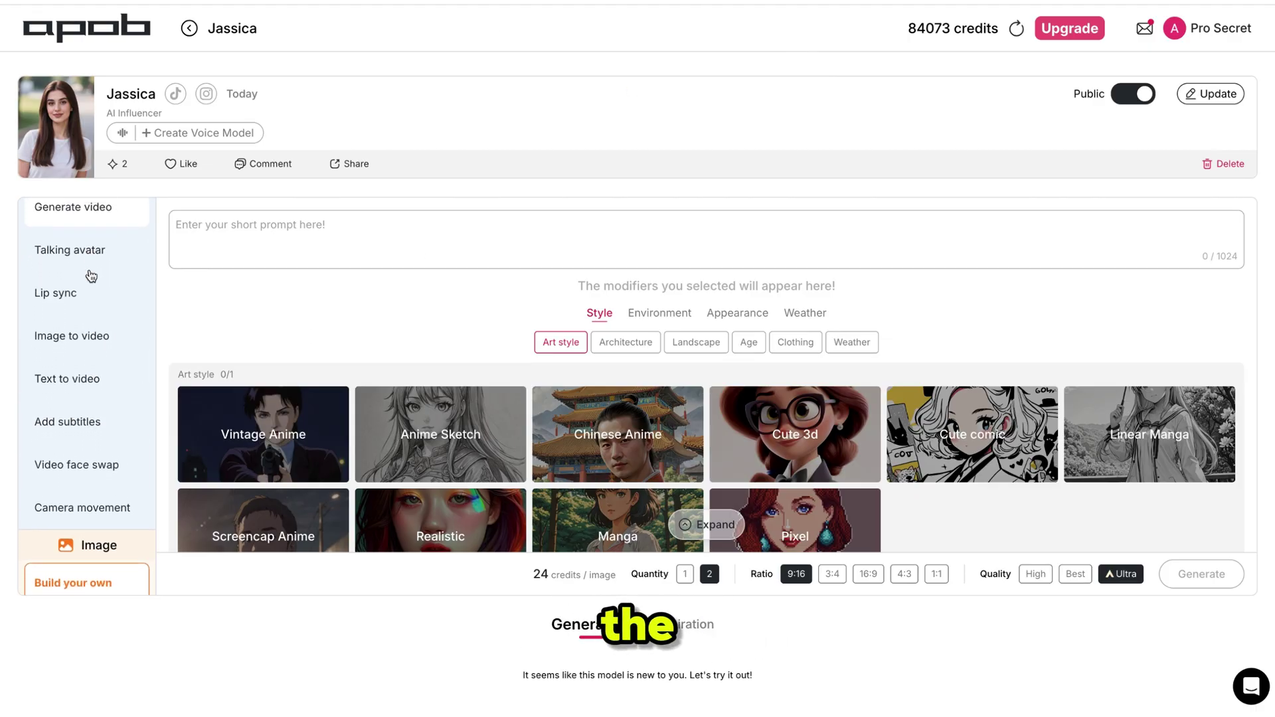
{"action": "scroll", "coordinate": [91, 276], "scroll_direction": "down", "scroll_amount": 3}
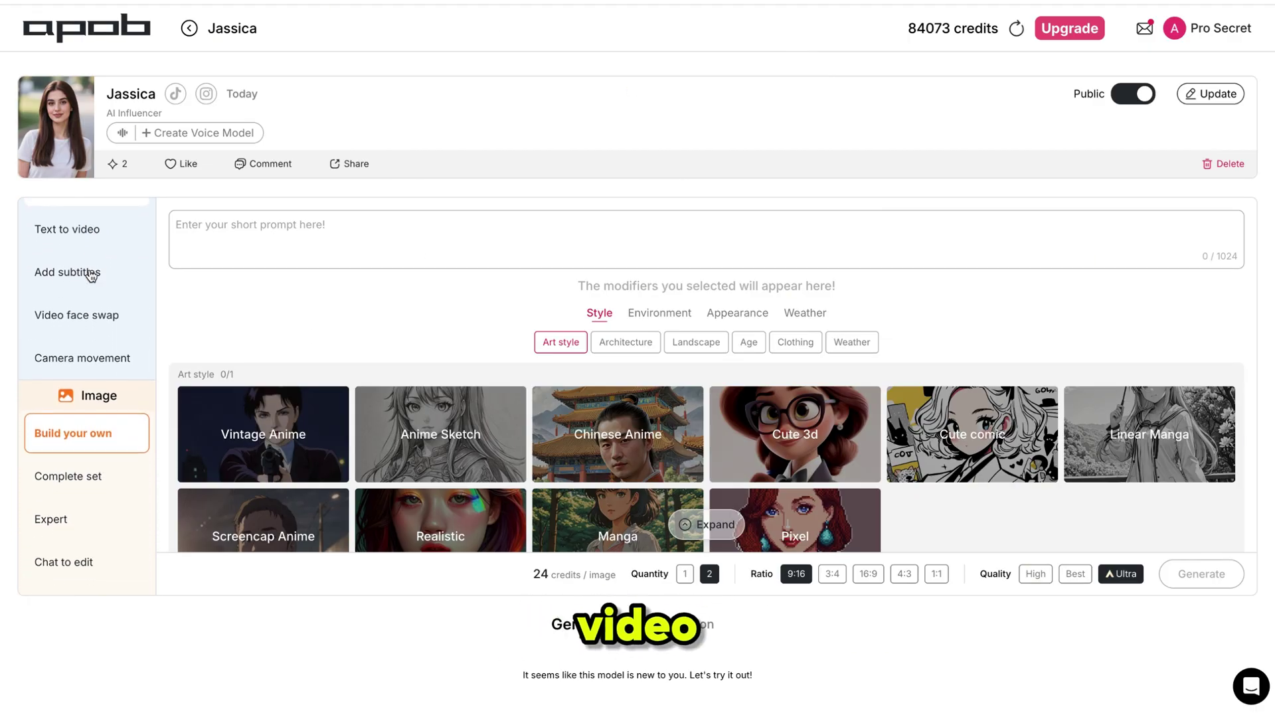
{"action": "scroll", "coordinate": [91, 276], "scroll_direction": "down", "scroll_amount": 2}
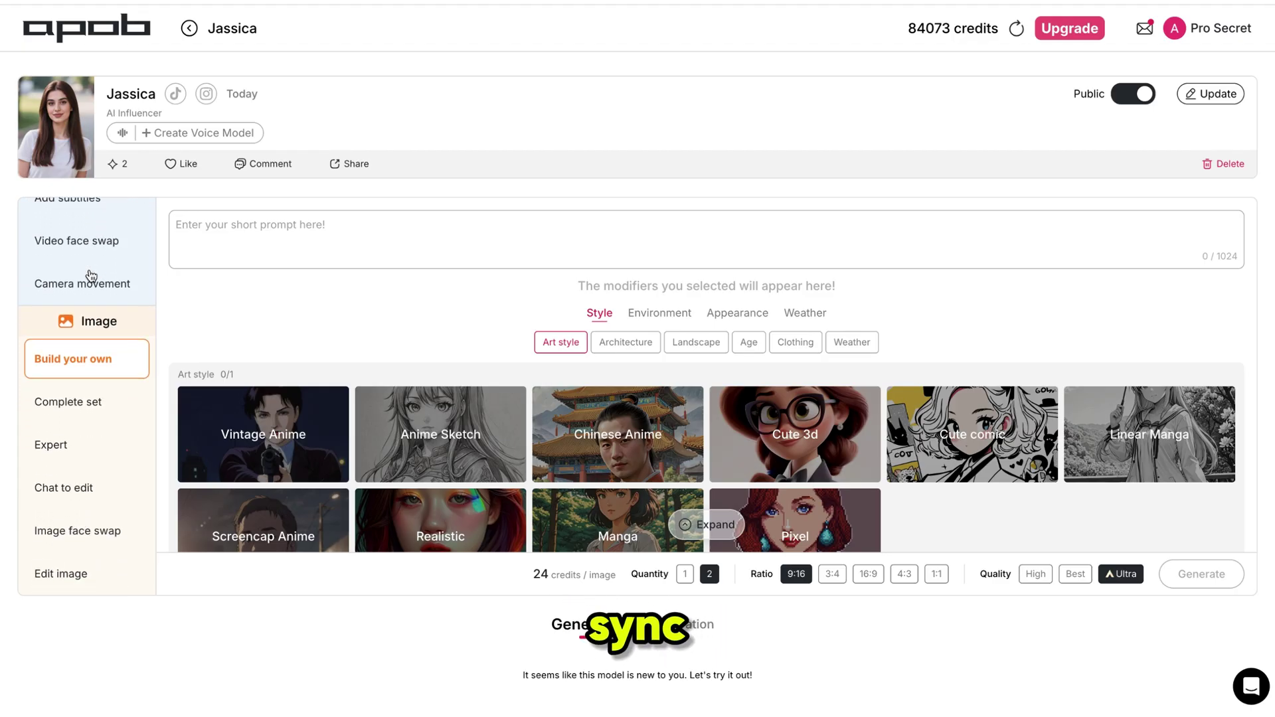
{"action": "scroll", "coordinate": [91, 275], "scroll_direction": "up", "scroll_amount": 2}
{"action": "scroll", "coordinate": [91, 276], "scroll_direction": "up", "scroll_amount": 6}
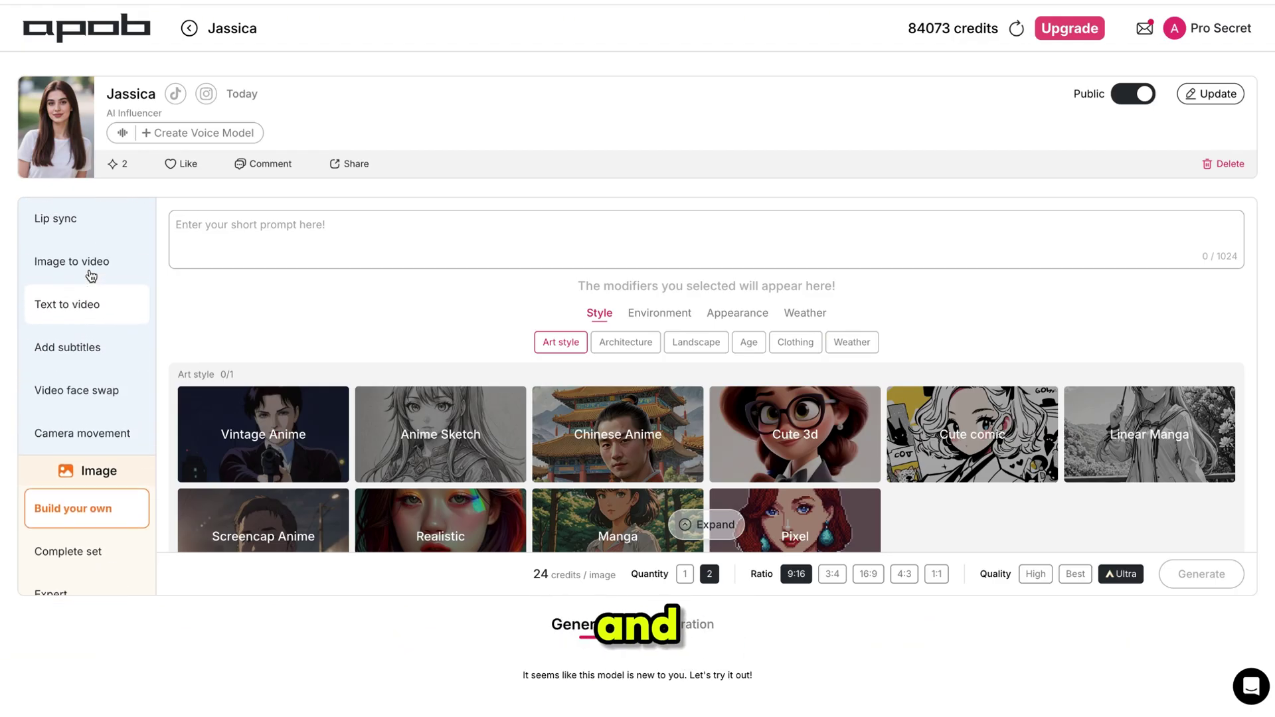
{"action": "left_click", "coordinate": [90, 272]}
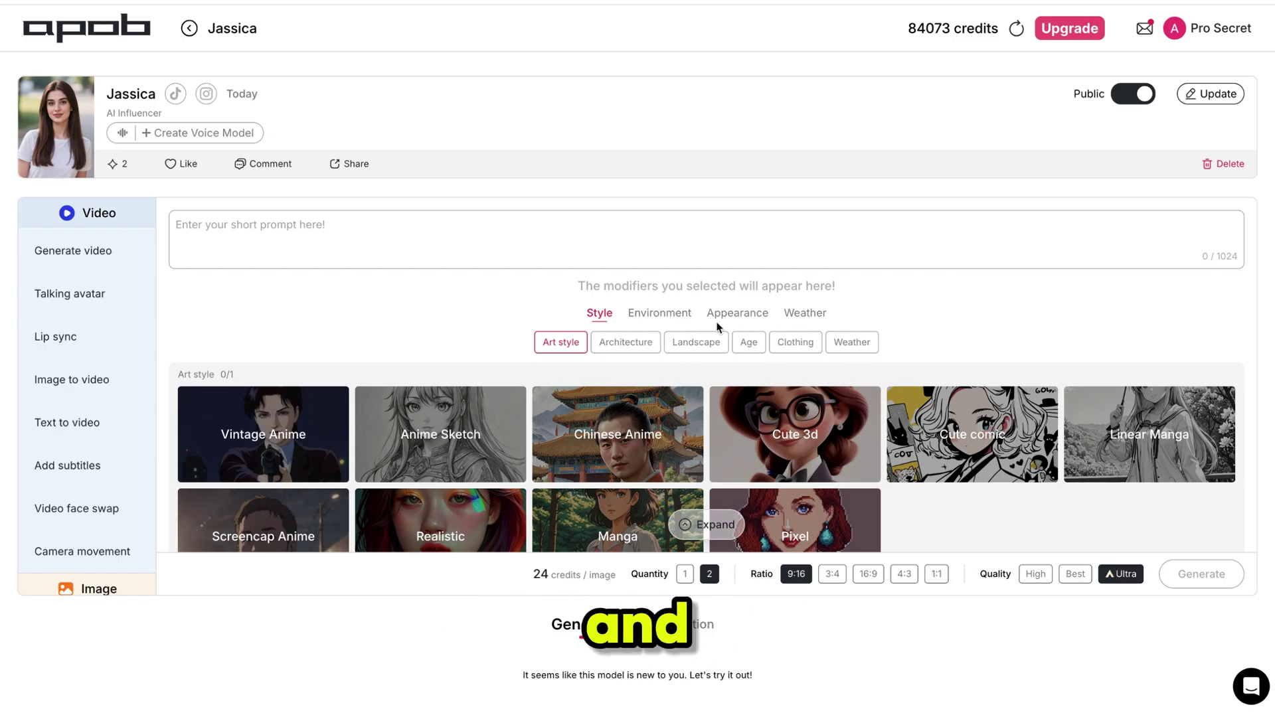
- Generate 'a beautiful woman looking at the camera' with Realistic, Formal and Rainy Day styles at 16:9
{"action": "left_click", "coordinate": [285, 237]}
{"action": "type", "text": "a beautiful woman looking at the camera"}
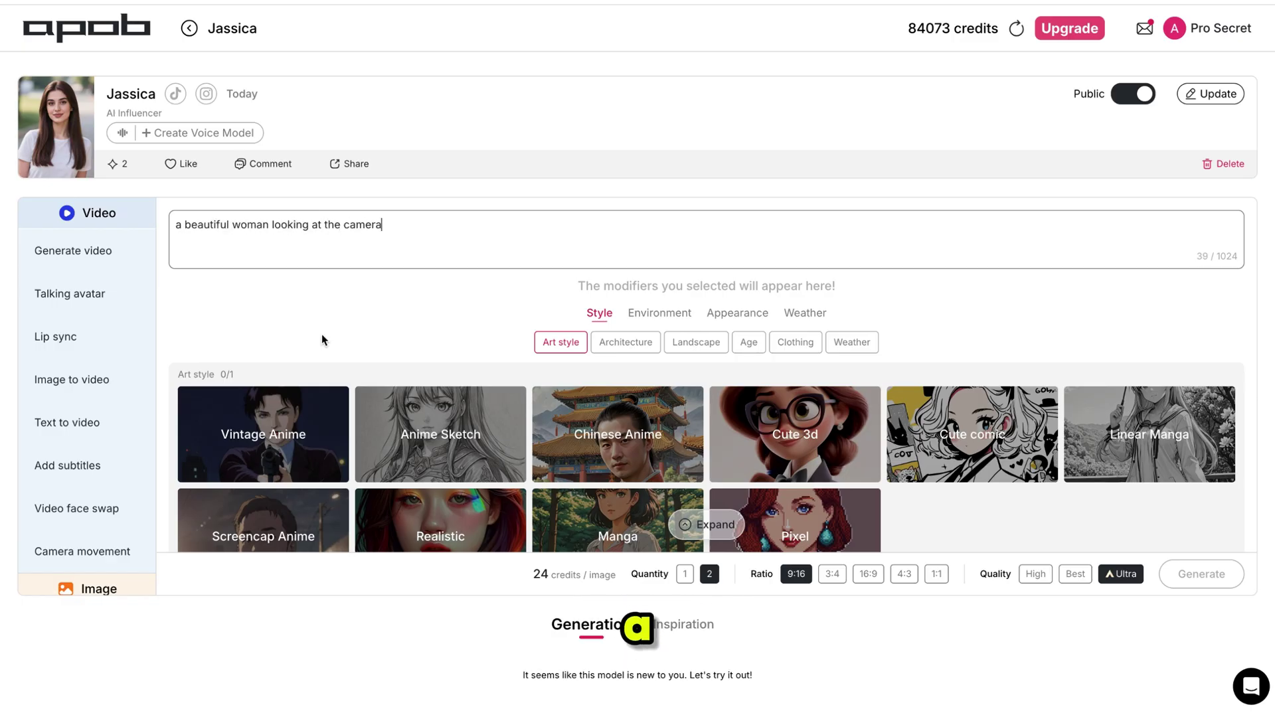
{"action": "scroll", "coordinate": [398, 398], "scroll_direction": "down", "scroll_amount": 2}
{"action": "left_click", "coordinate": [478, 432]}
{"action": "scroll", "coordinate": [663, 505], "scroll_direction": "down", "scroll_amount": 3}
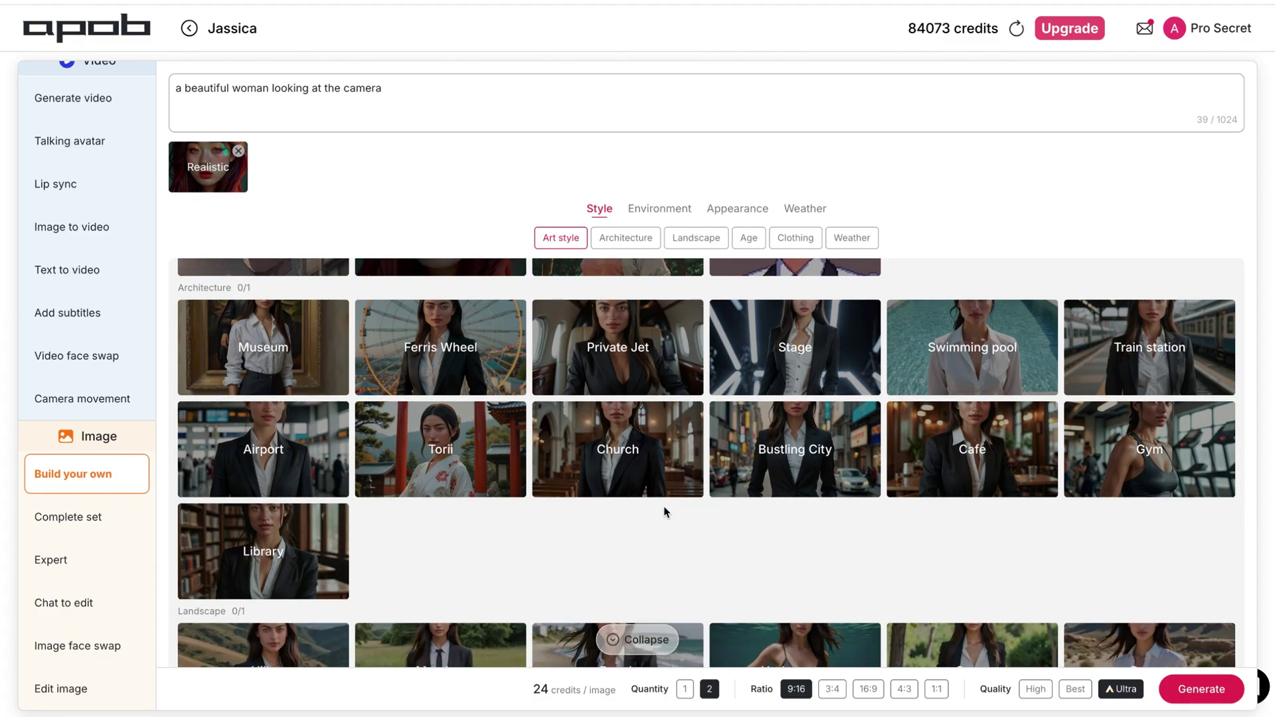
{"action": "scroll", "coordinate": [917, 556], "scroll_direction": "down", "scroll_amount": 3}
{"action": "scroll", "coordinate": [917, 557], "scroll_direction": "down", "scroll_amount": 6}
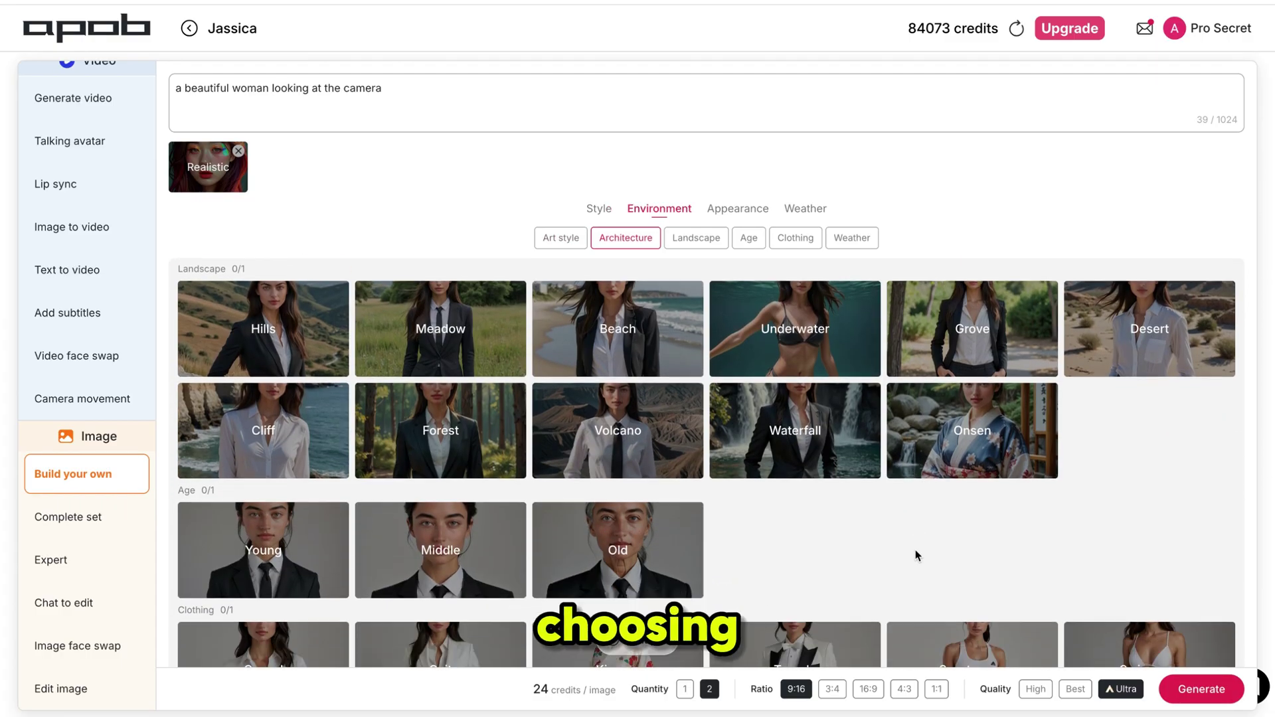
{"action": "left_click", "coordinate": [636, 484]}
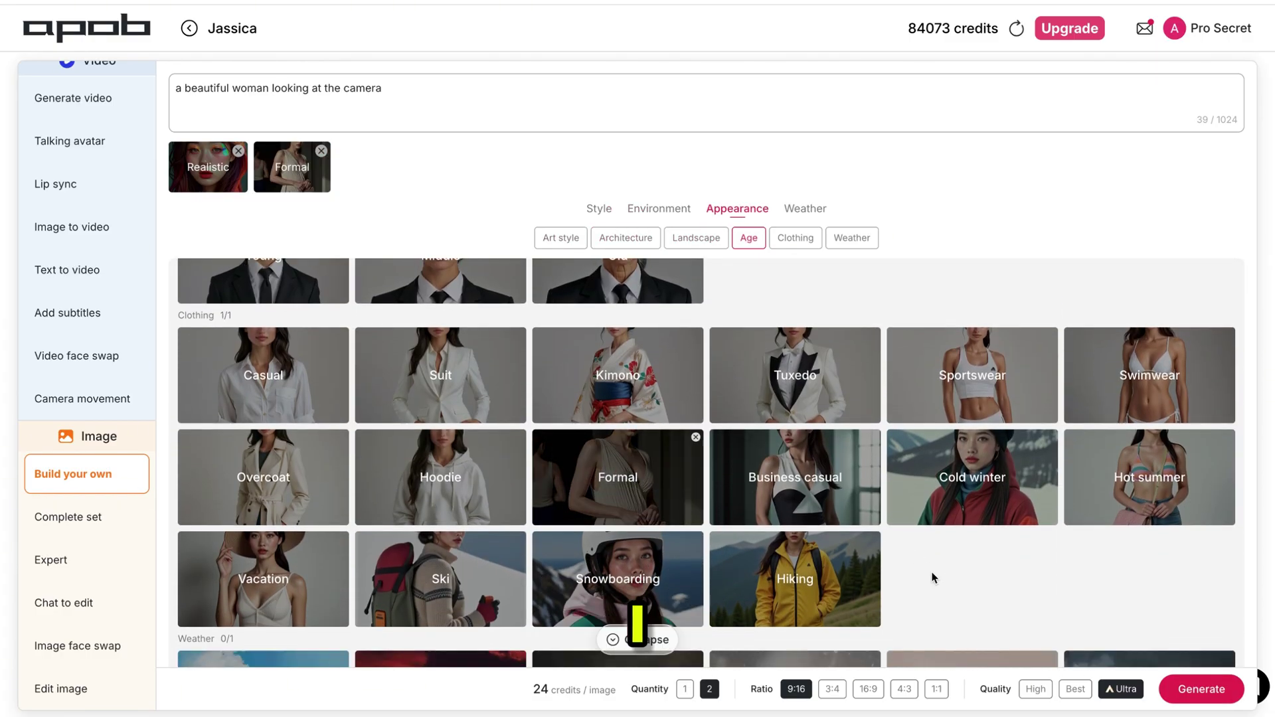
{"action": "scroll", "coordinate": [930, 575], "scroll_direction": "down", "scroll_amount": 3}
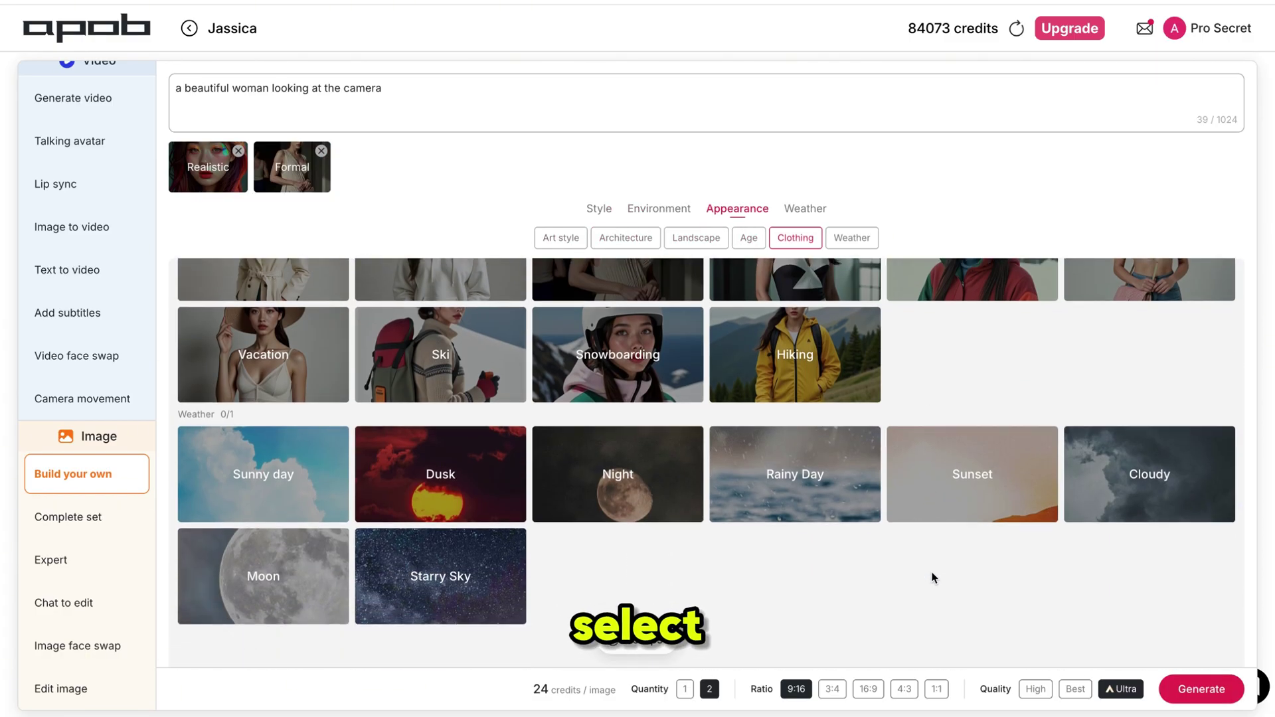
{"action": "left_click", "coordinate": [776, 482]}
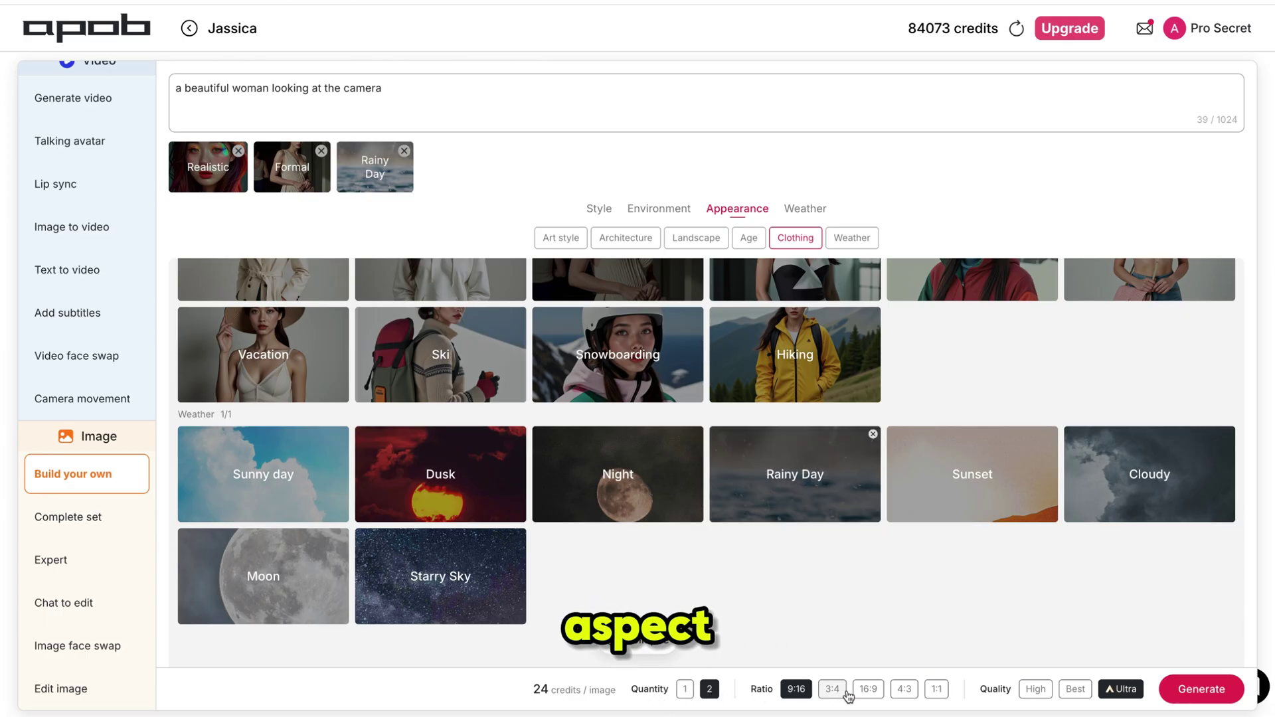
{"action": "left_click", "coordinate": [874, 696]}
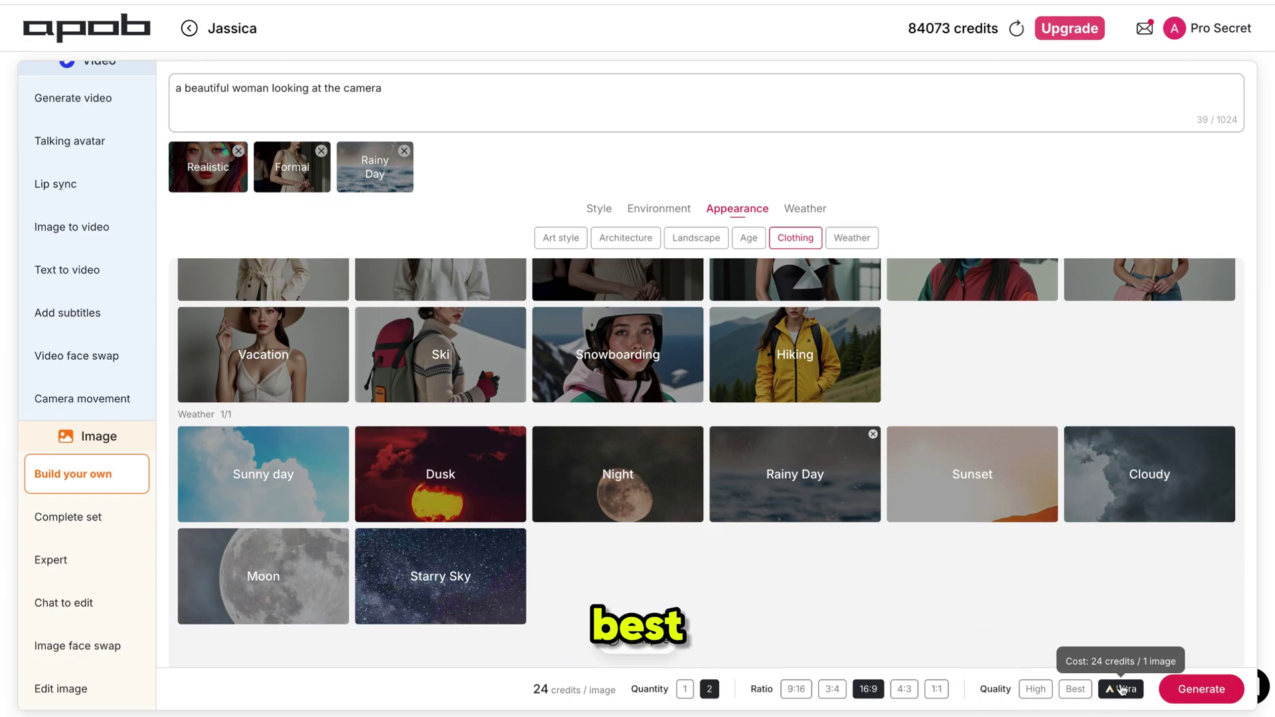
{"action": "left_click", "coordinate": [1201, 689]}
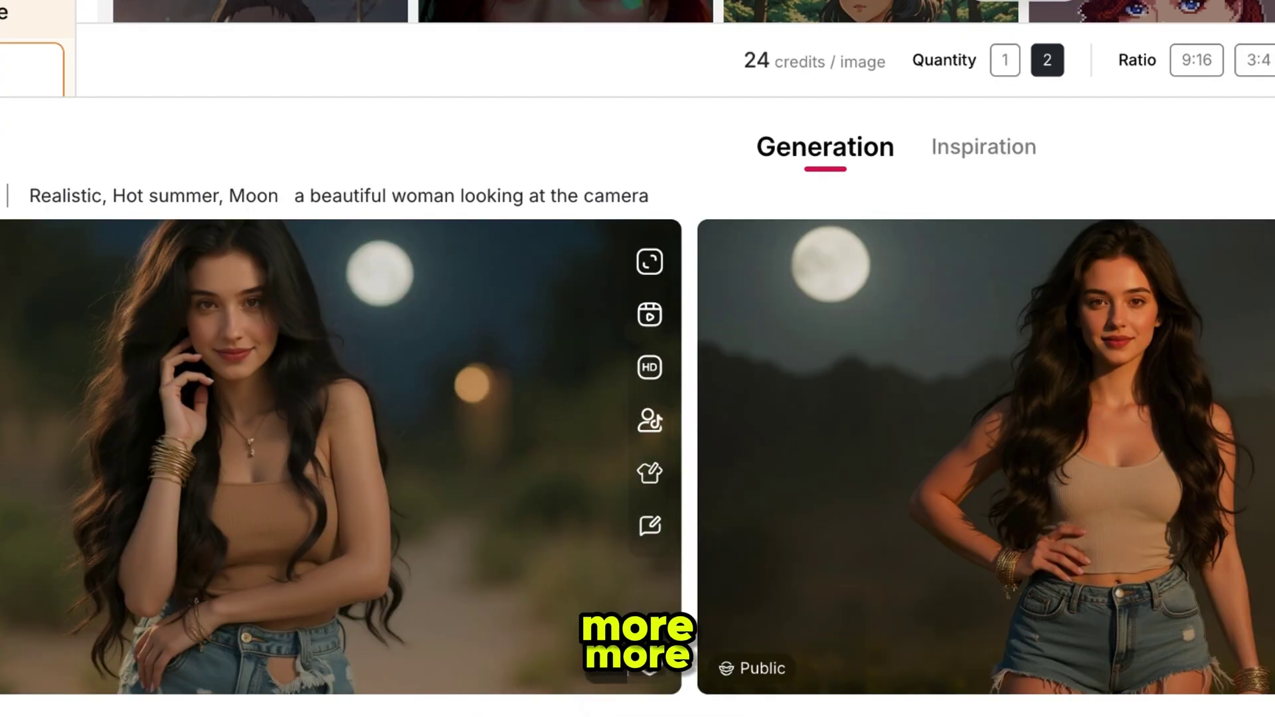
- Download the white-dress rainy-day image from the first result's options menu
{"action": "scroll", "coordinate": [693, 582], "scroll_direction": "down", "scroll_amount": 2}
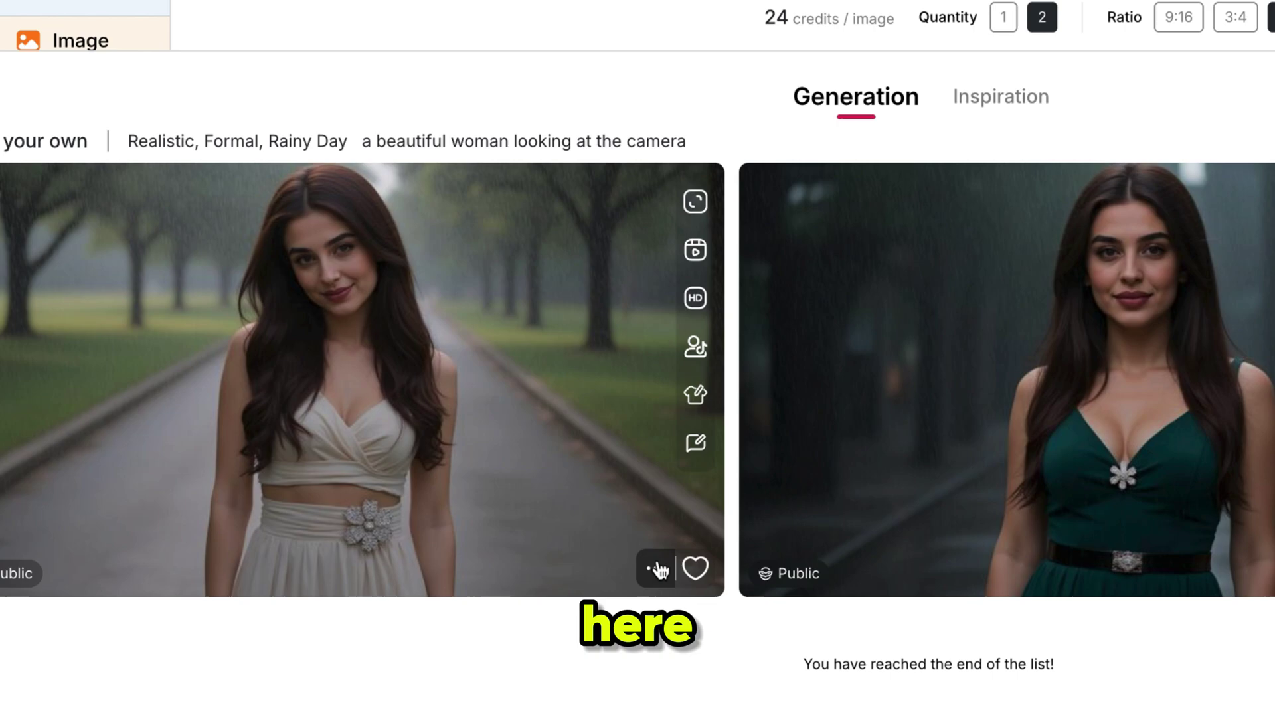
{"action": "left_click", "coordinate": [657, 553]}
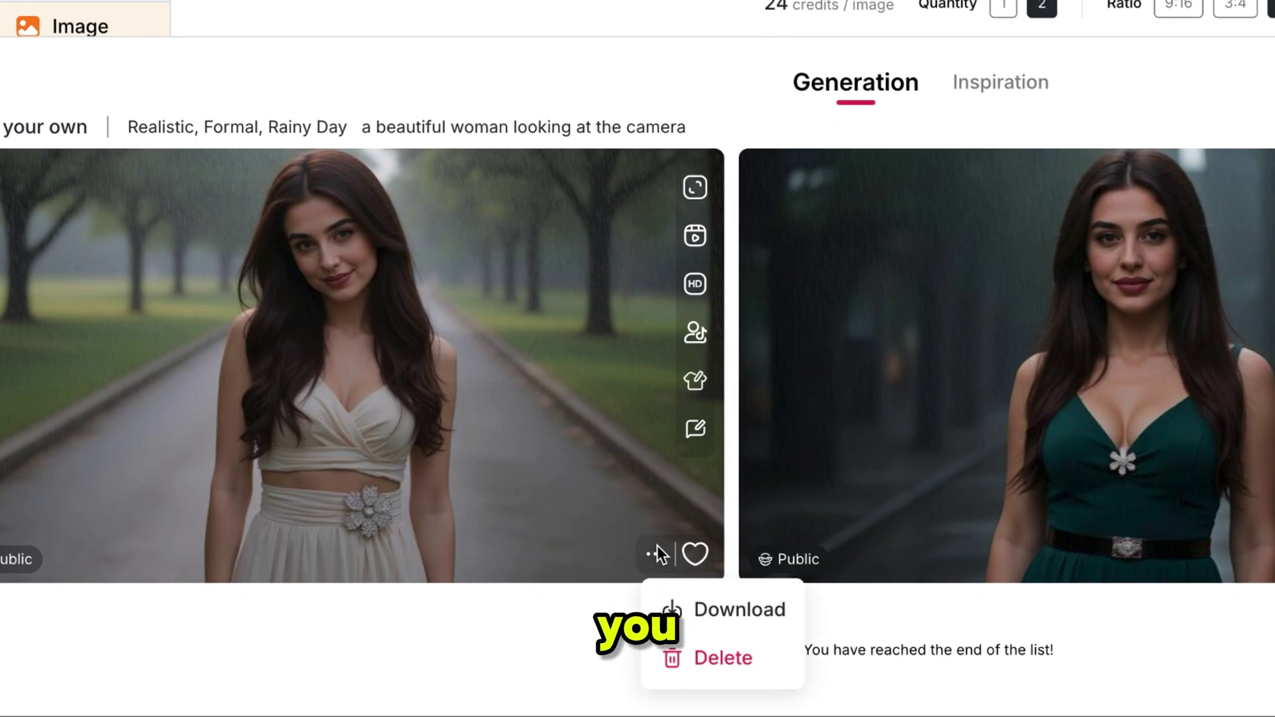
{"action": "left_click", "coordinate": [717, 611]}
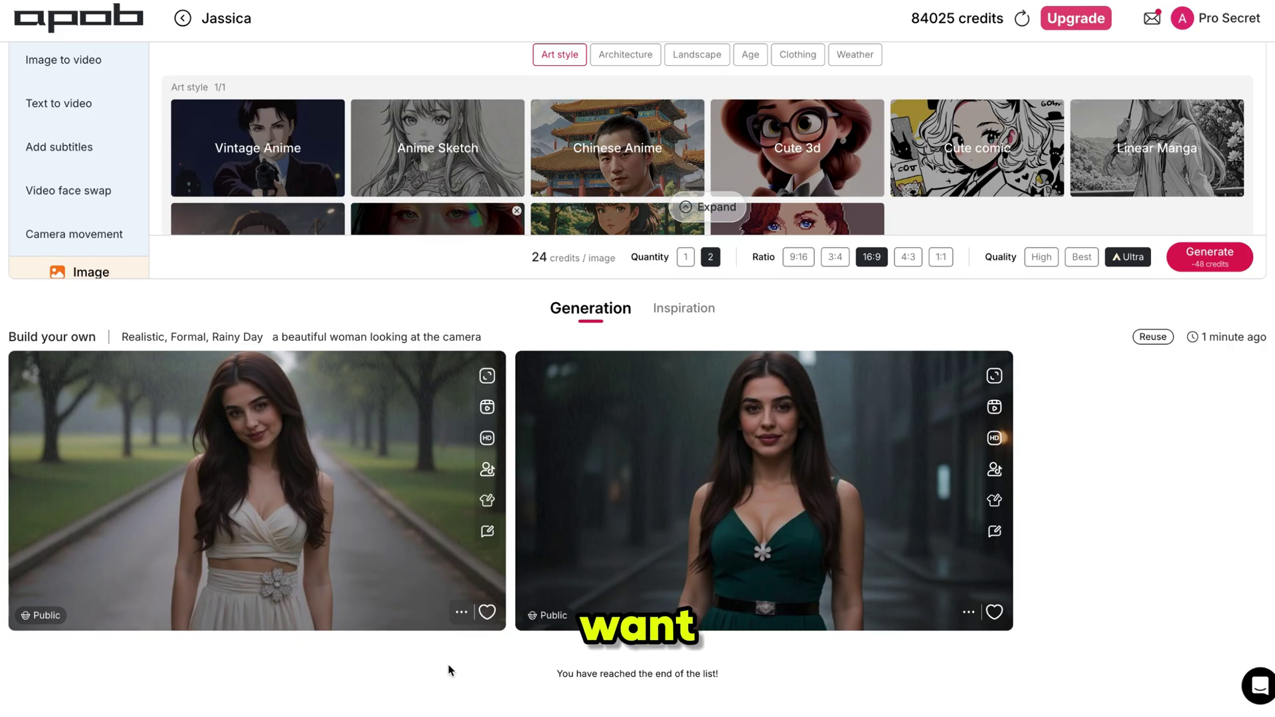
{"action": "scroll", "coordinate": [449, 669], "scroll_direction": "up", "scroll_amount": 5}
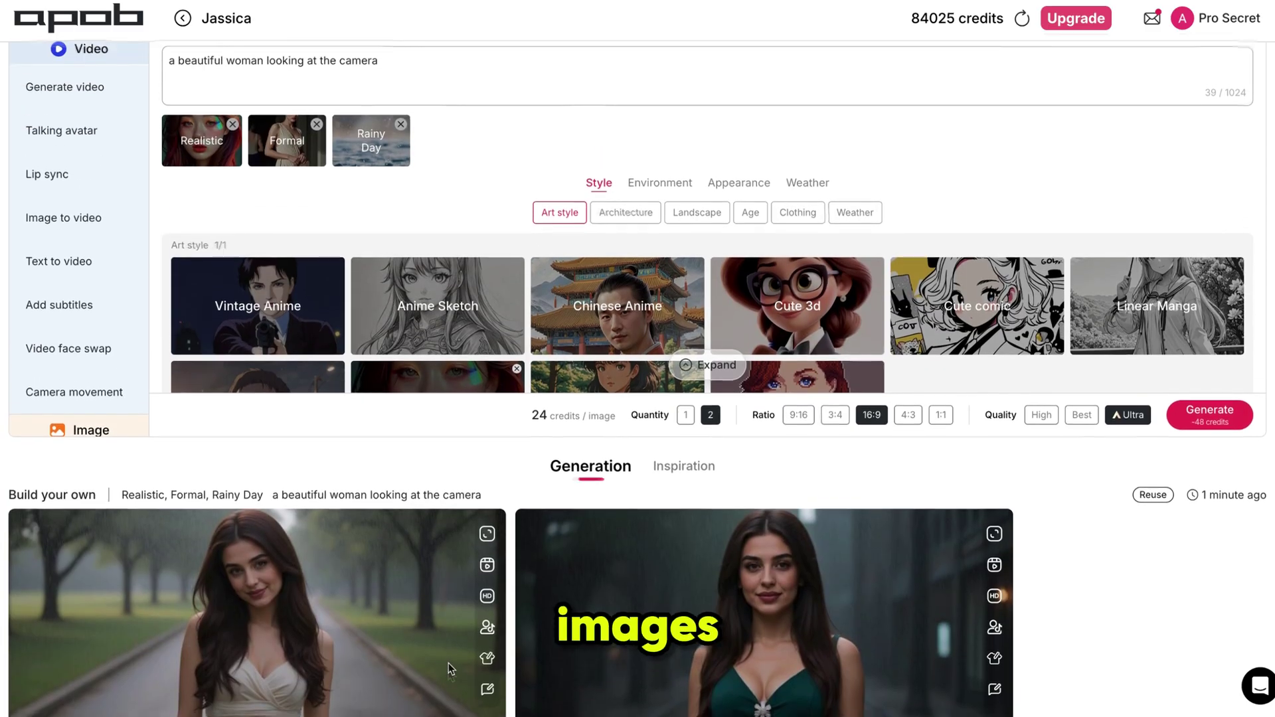
{"action": "scroll", "coordinate": [60, 443], "scroll_direction": "down", "scroll_amount": 1}
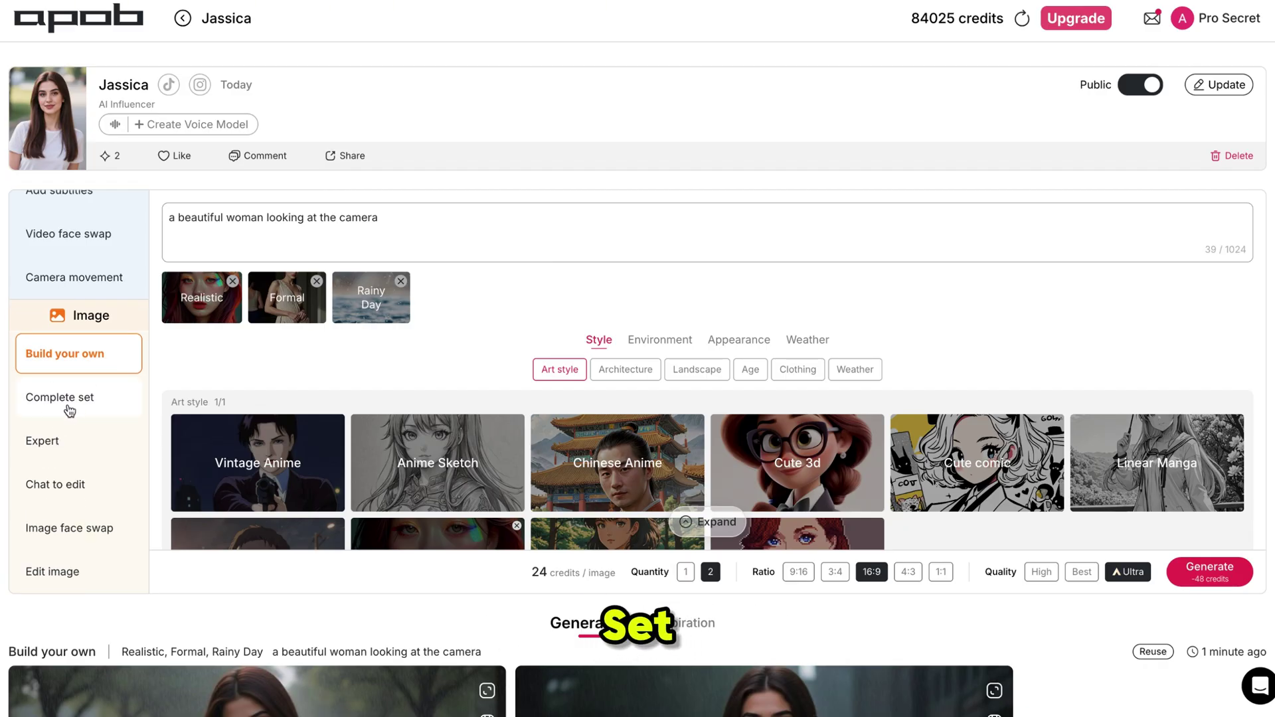
- Generate two Complete set images with the Bikini theme at 16:9 ratio
{"action": "left_click", "coordinate": [69, 411]}
{"action": "scroll", "coordinate": [687, 522], "scroll_direction": "down", "scroll_amount": 2}
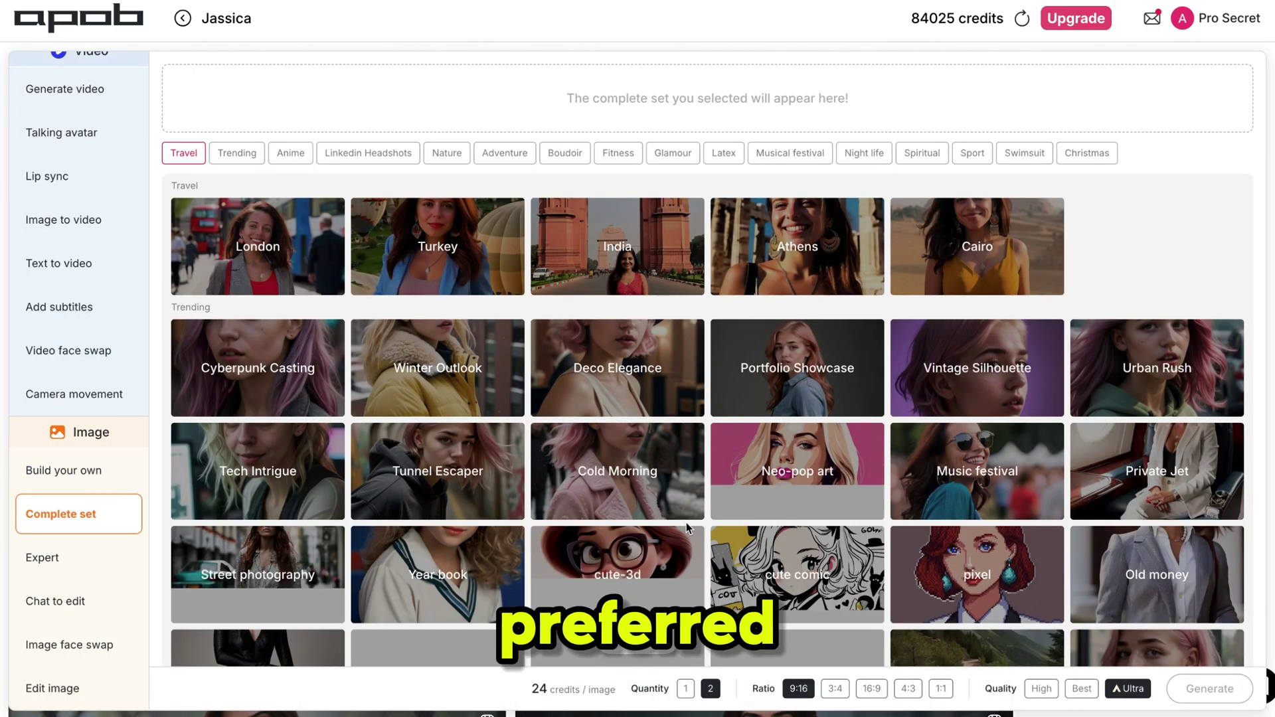
{"action": "scroll", "coordinate": [731, 532], "scroll_direction": "down", "scroll_amount": 3}
{"action": "scroll", "coordinate": [785, 537], "scroll_direction": "up", "scroll_amount": 3}
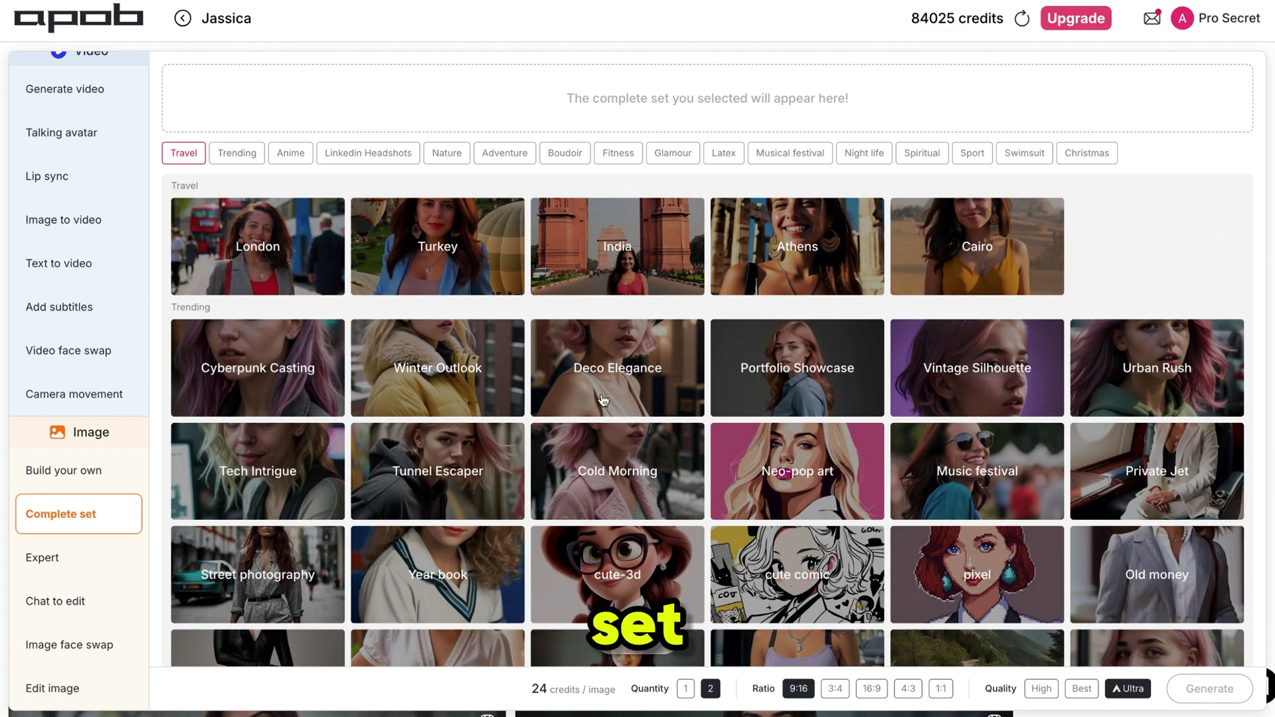
{"action": "scroll", "coordinate": [543, 411], "scroll_direction": "down", "scroll_amount": 4}
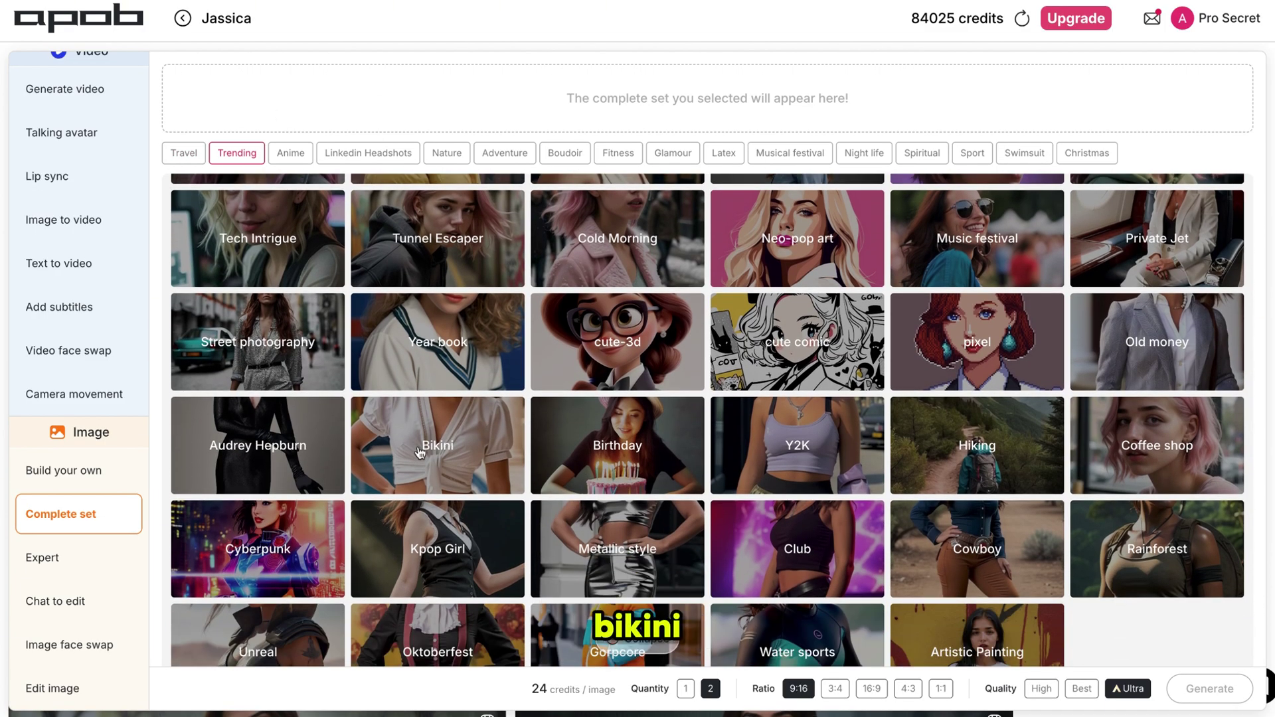
{"action": "left_click", "coordinate": [435, 465]}
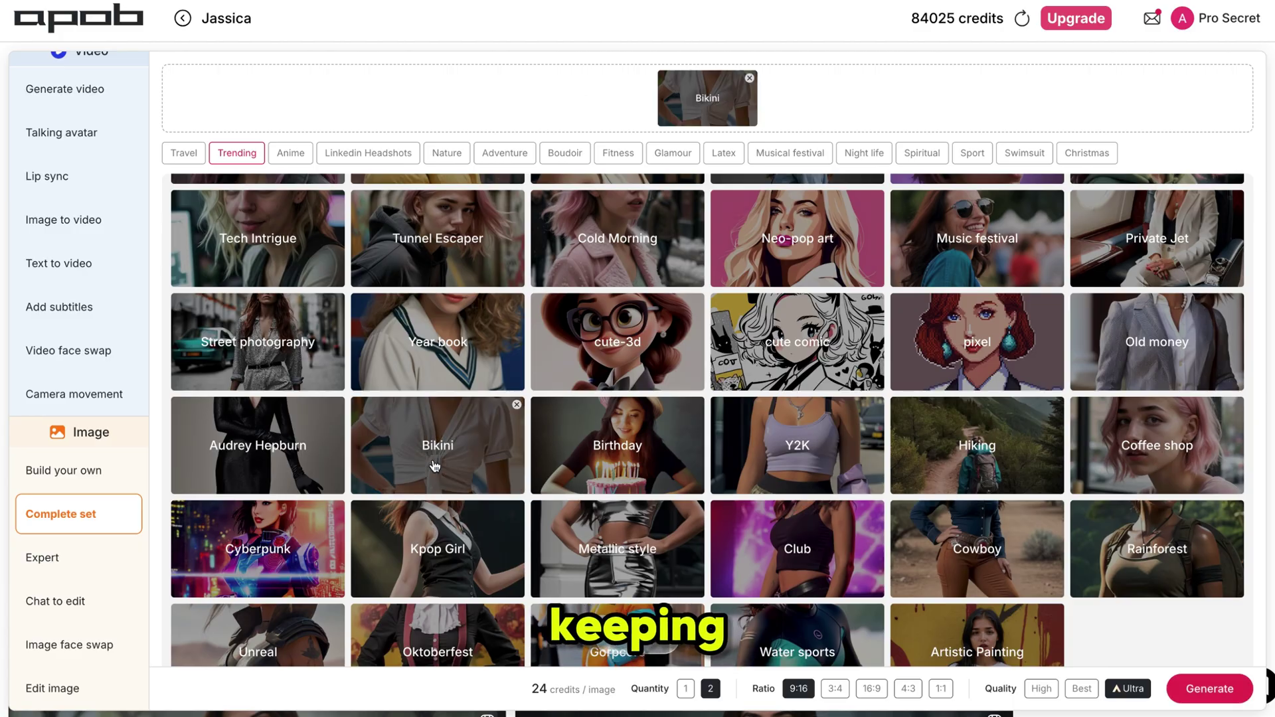
{"action": "left_click", "coordinate": [870, 688]}
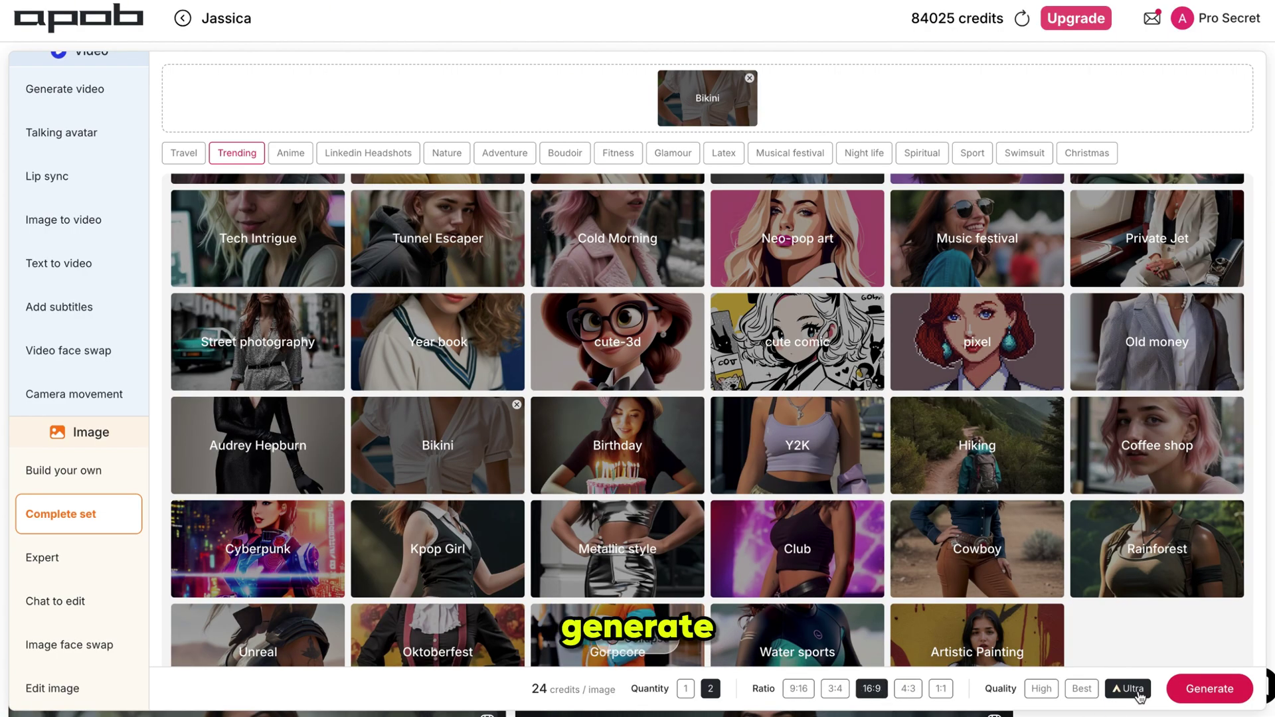
{"action": "left_click", "coordinate": [1225, 696]}
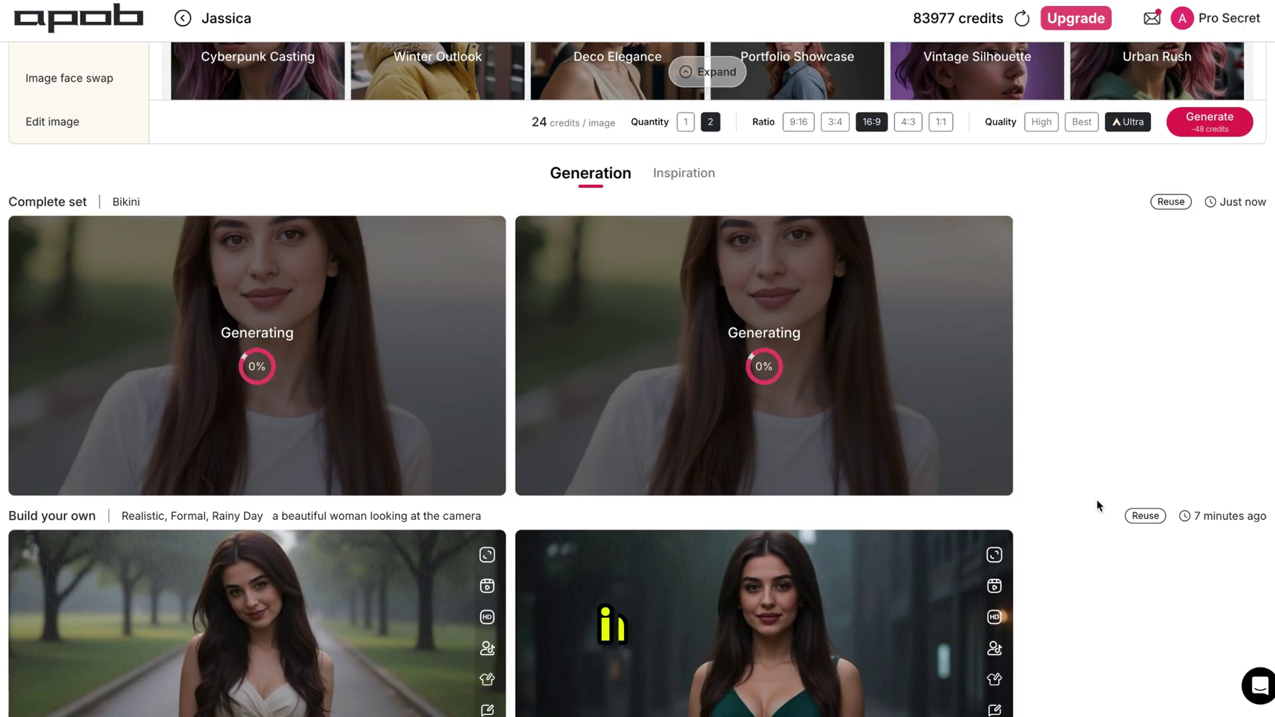